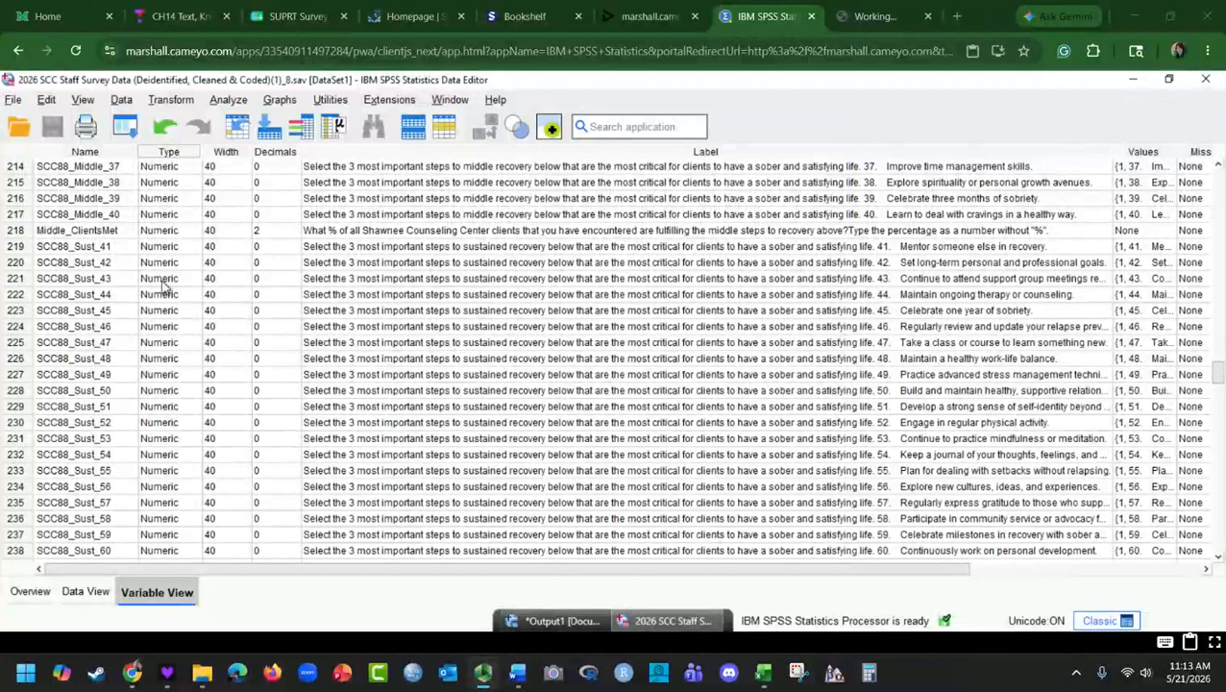
scroll(577, 348, down, 1)
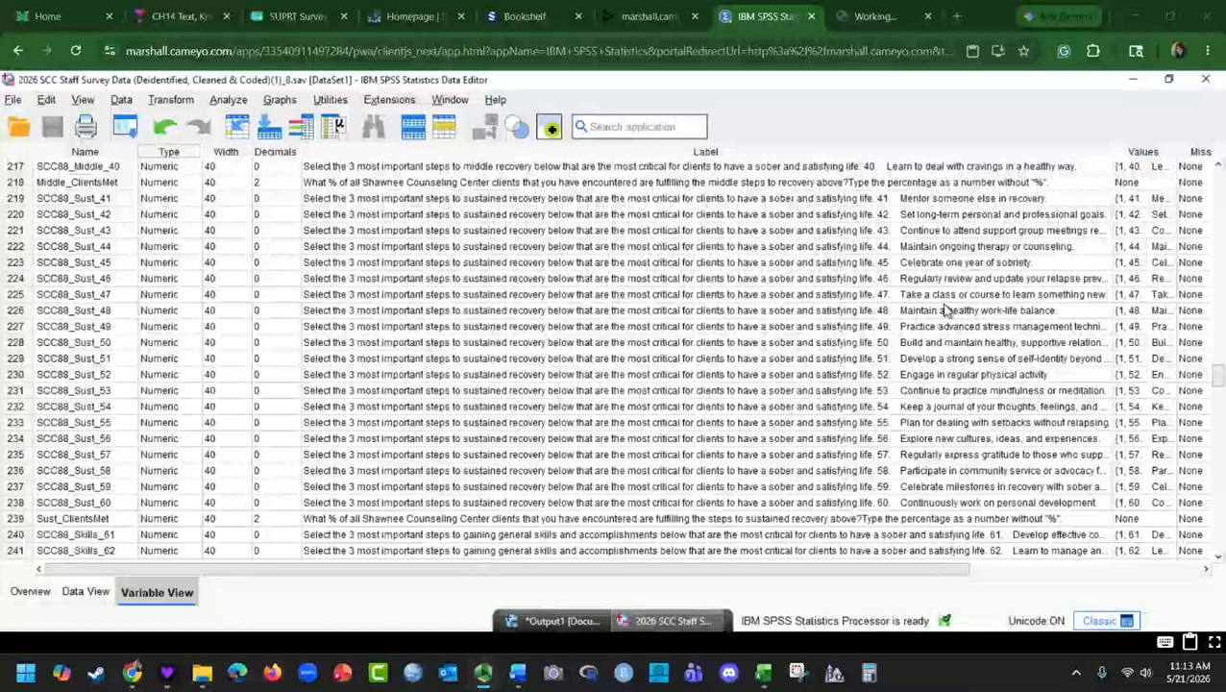
scroll(590, 460, up, 1)
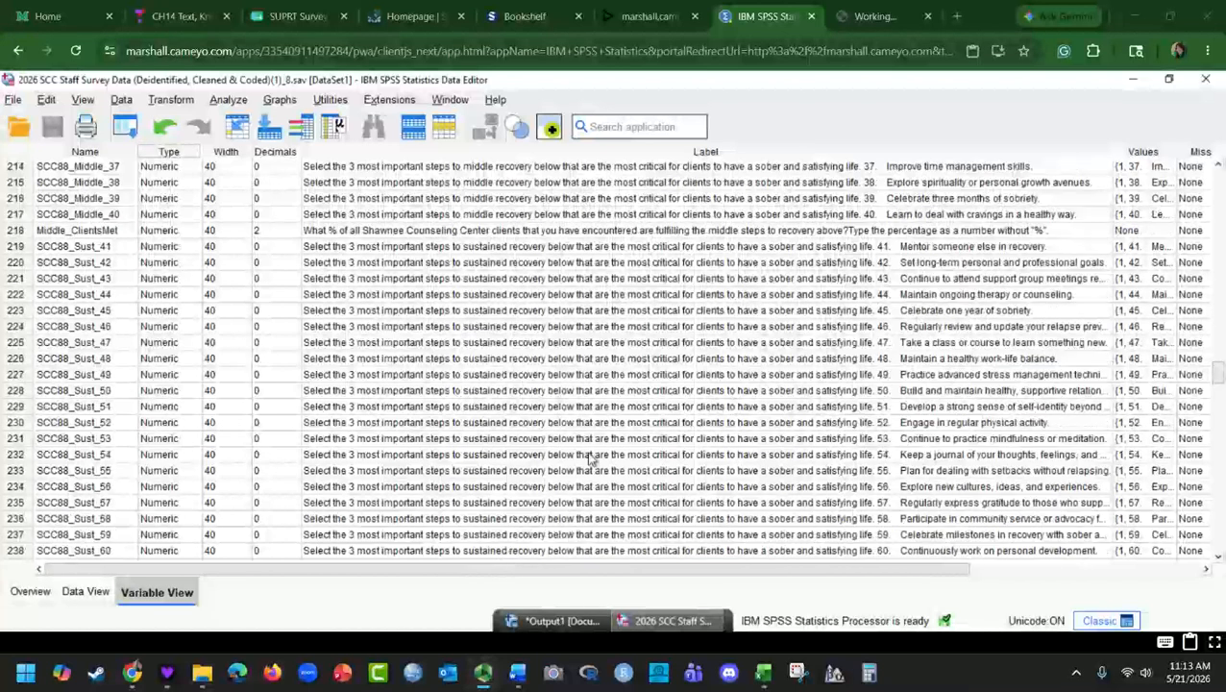
click(88, 592)
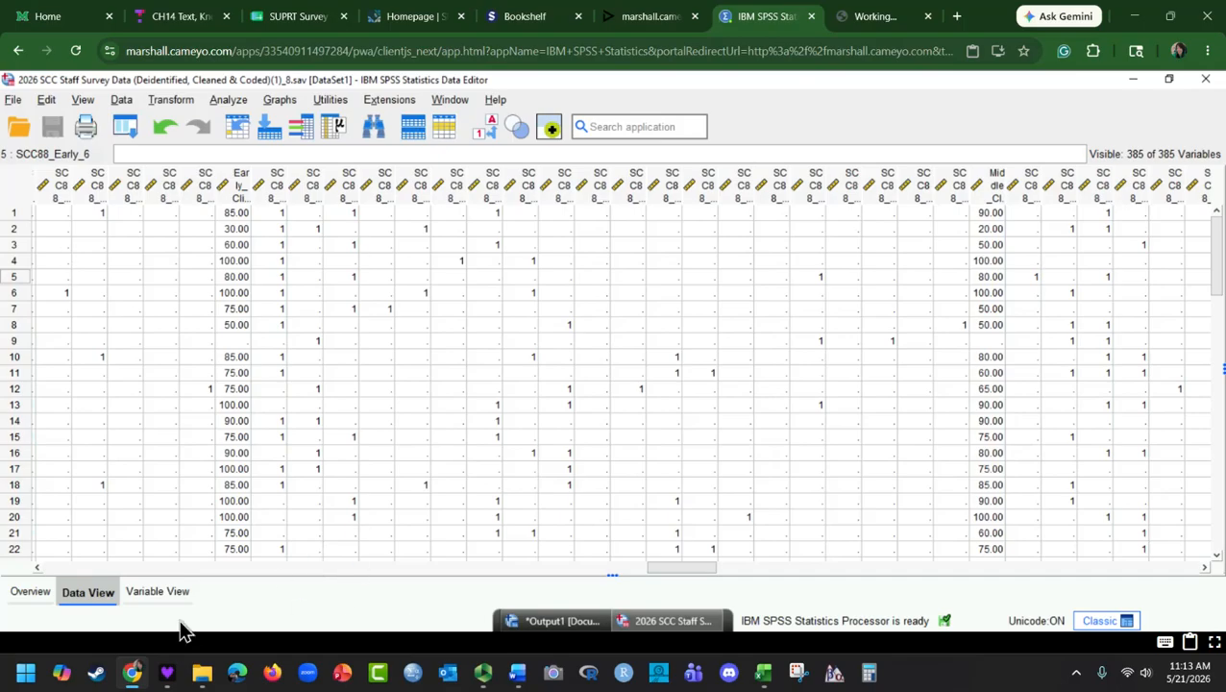
click(159, 592)
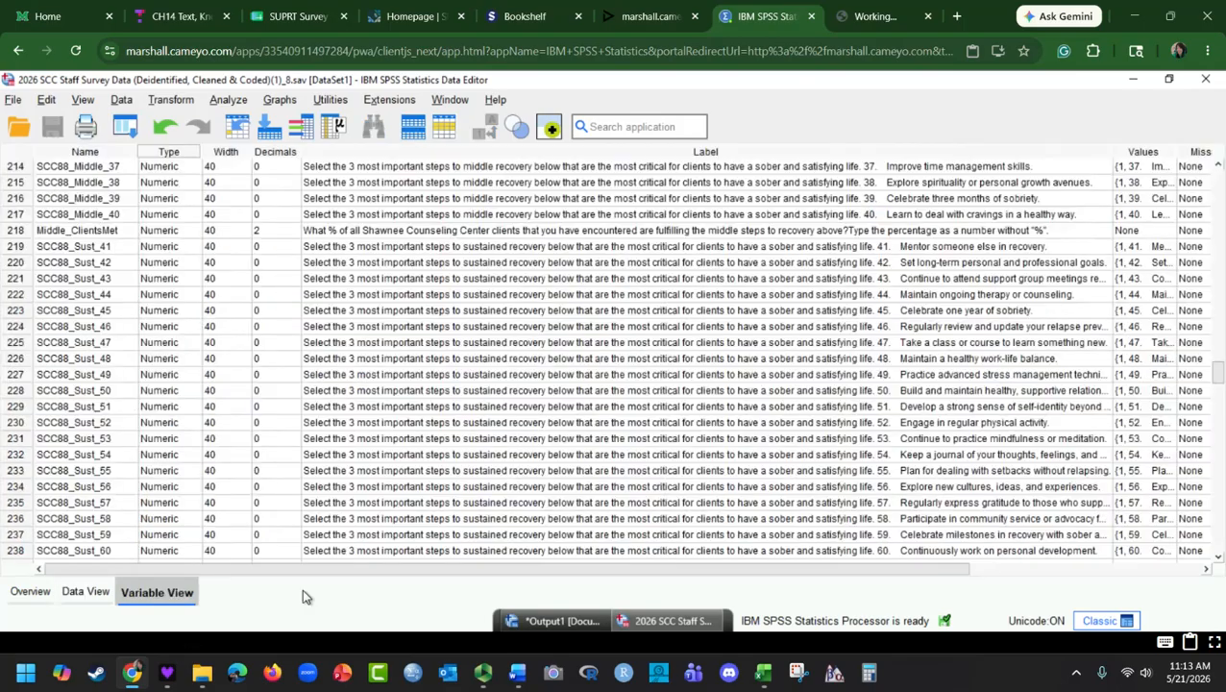
Open the Frequencies analysis and remove SCC88_Middle_21 through SCC88_Middle_40 from the variables to analyse
click(229, 100)
mouse_move(279, 165)
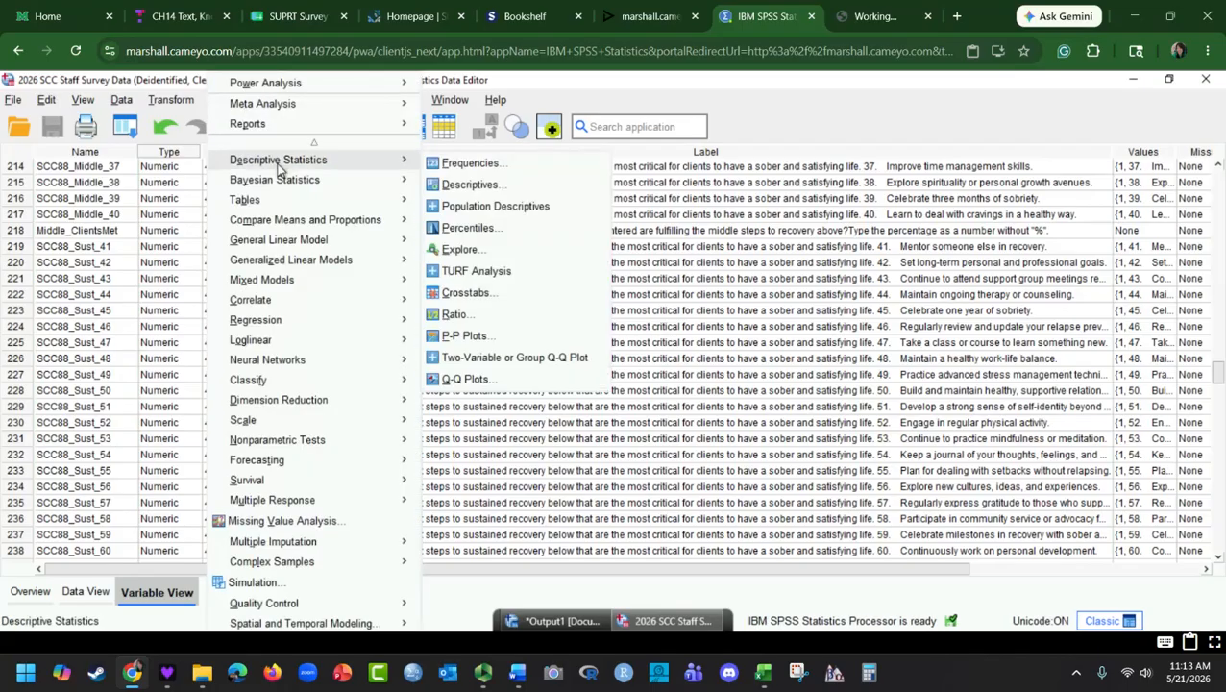
click(527, 169)
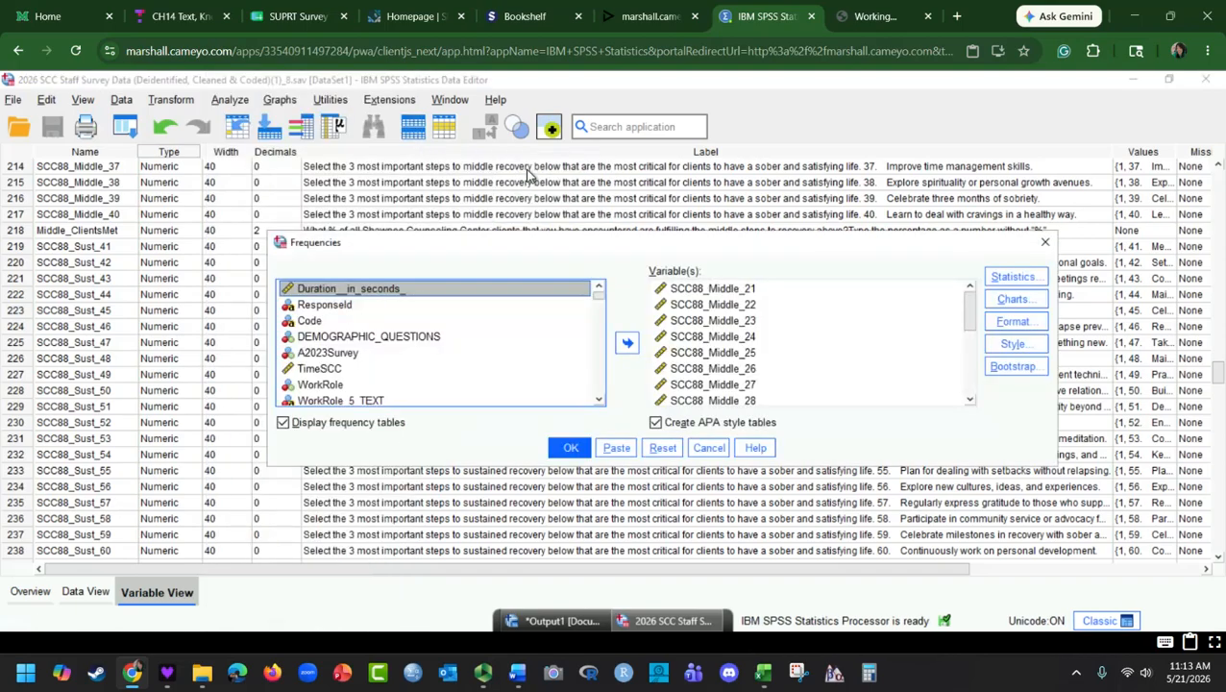
click(685, 301)
scroll(755, 344, down, 4)
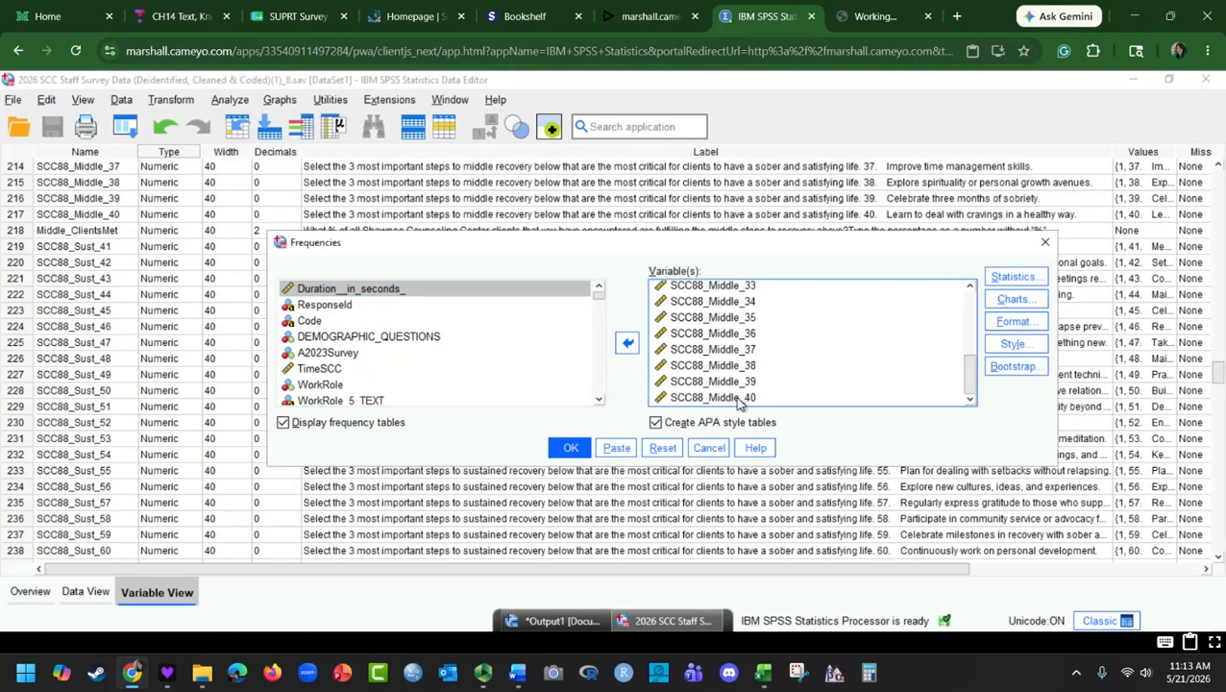
shift+click(738, 402)
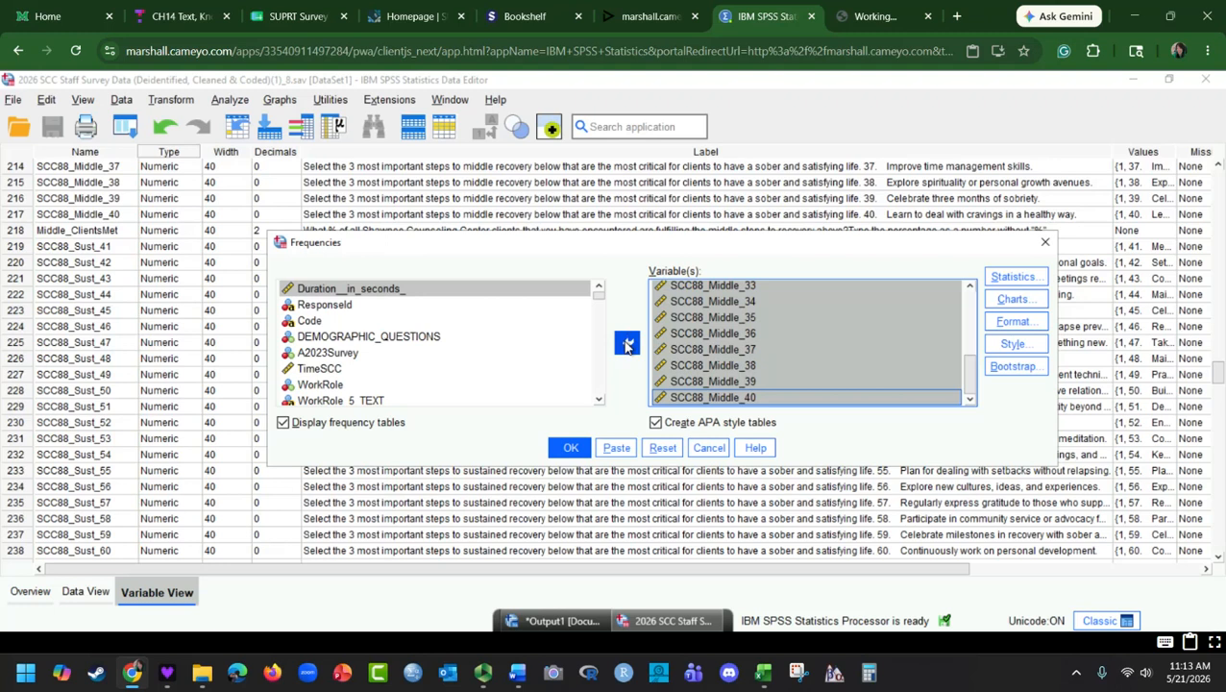
click(728, 399)
scroll(727, 402, up, 4)
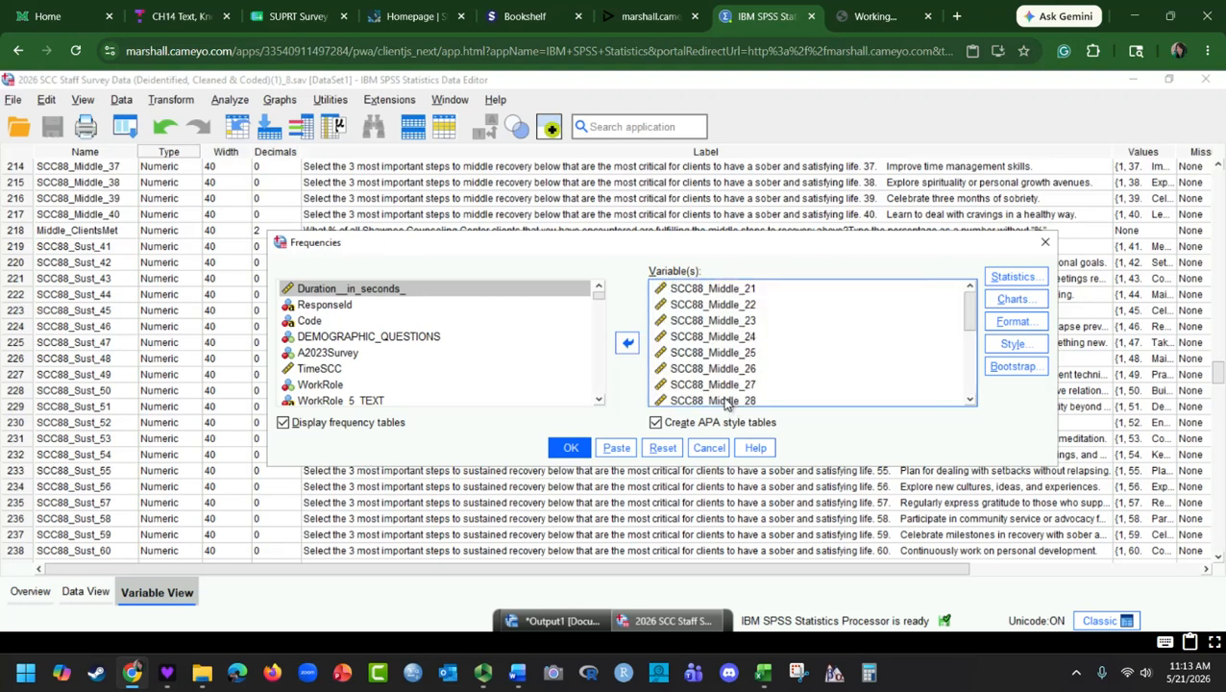
key(ctrl+a)
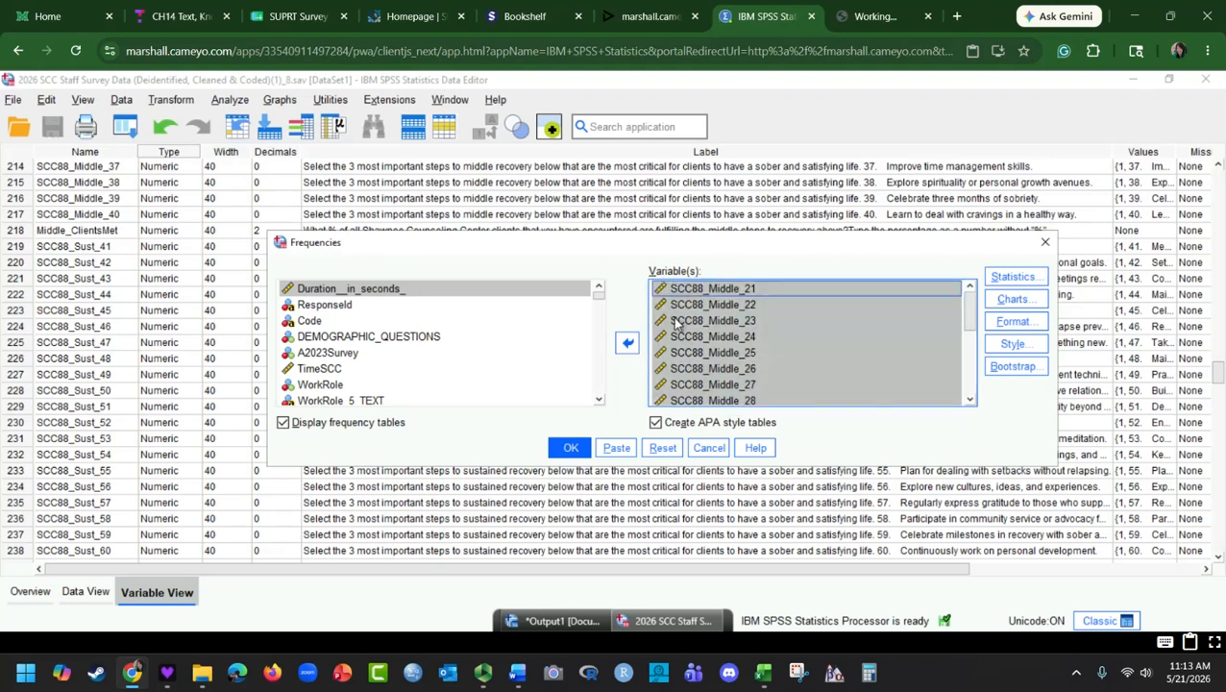
click(627, 346)
Add SCC88_Sust_41 through SCC88_Sust_60 as the variables for the Frequencies analysis
scroll(453, 349, down, 9)
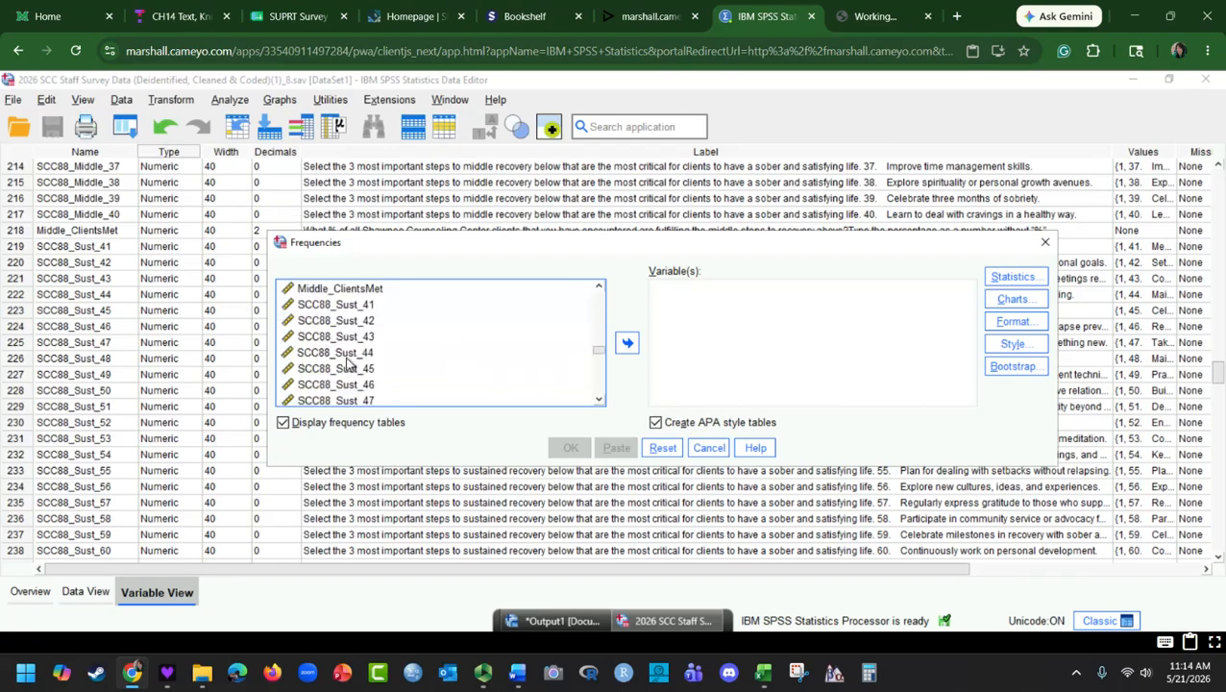
click(348, 306)
scroll(513, 360, down, 5)
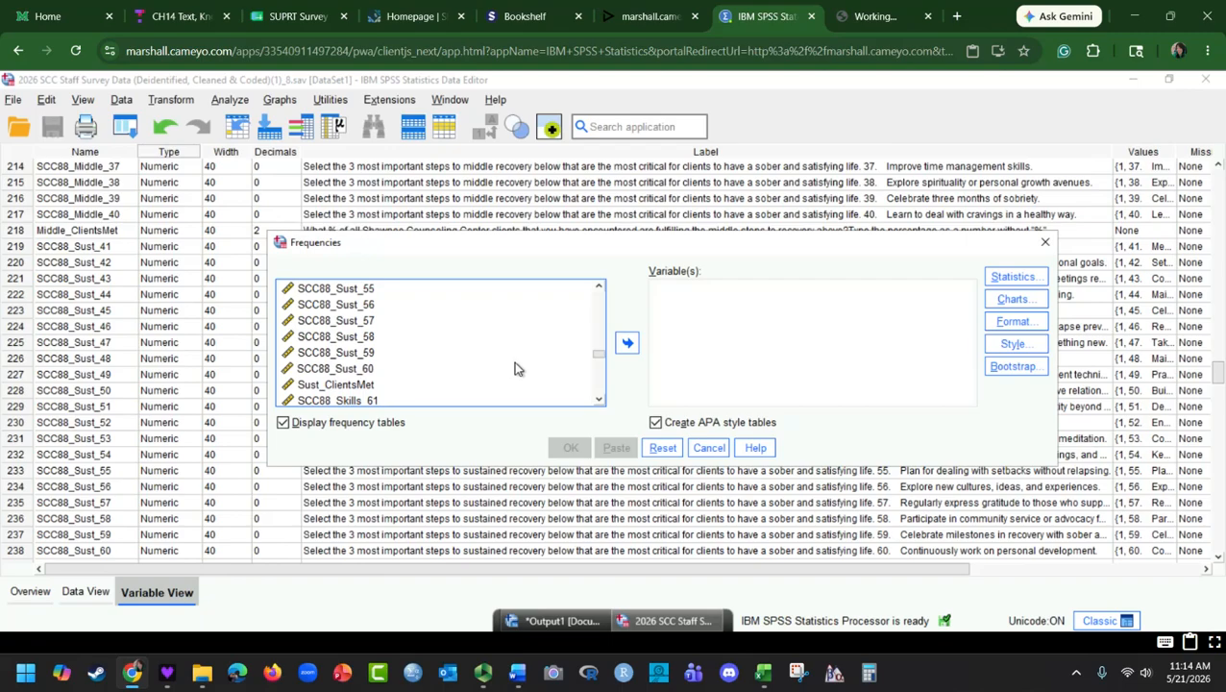
shift+click(359, 371)
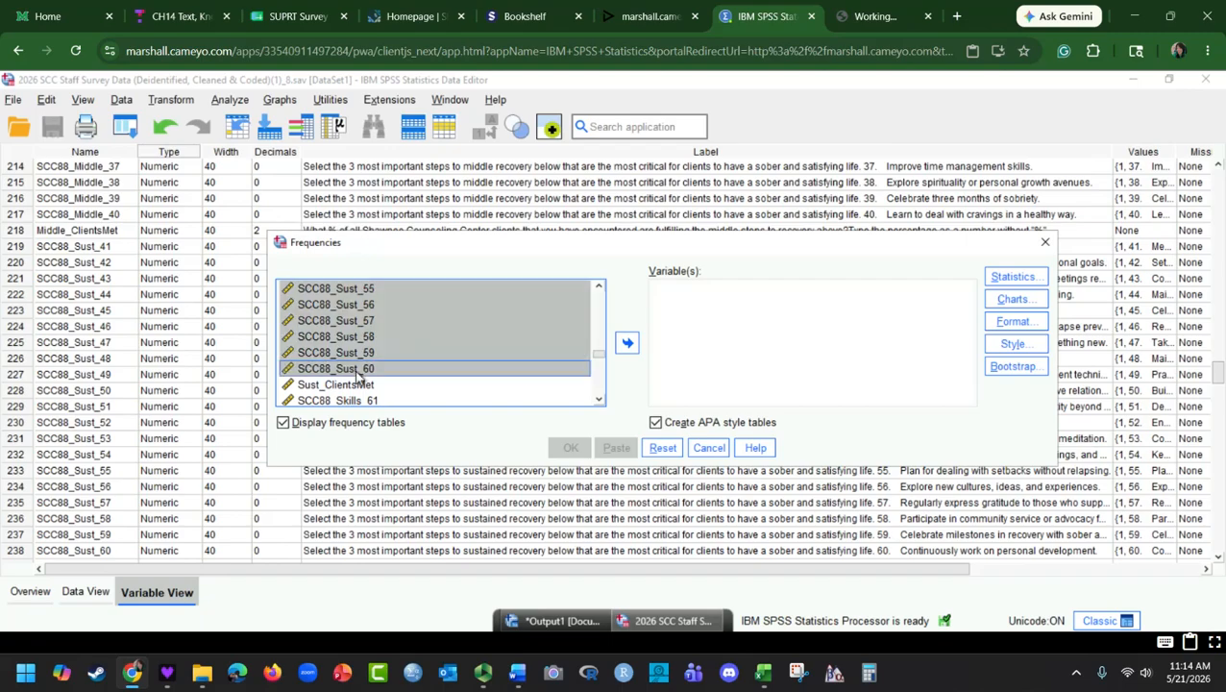
click(632, 352)
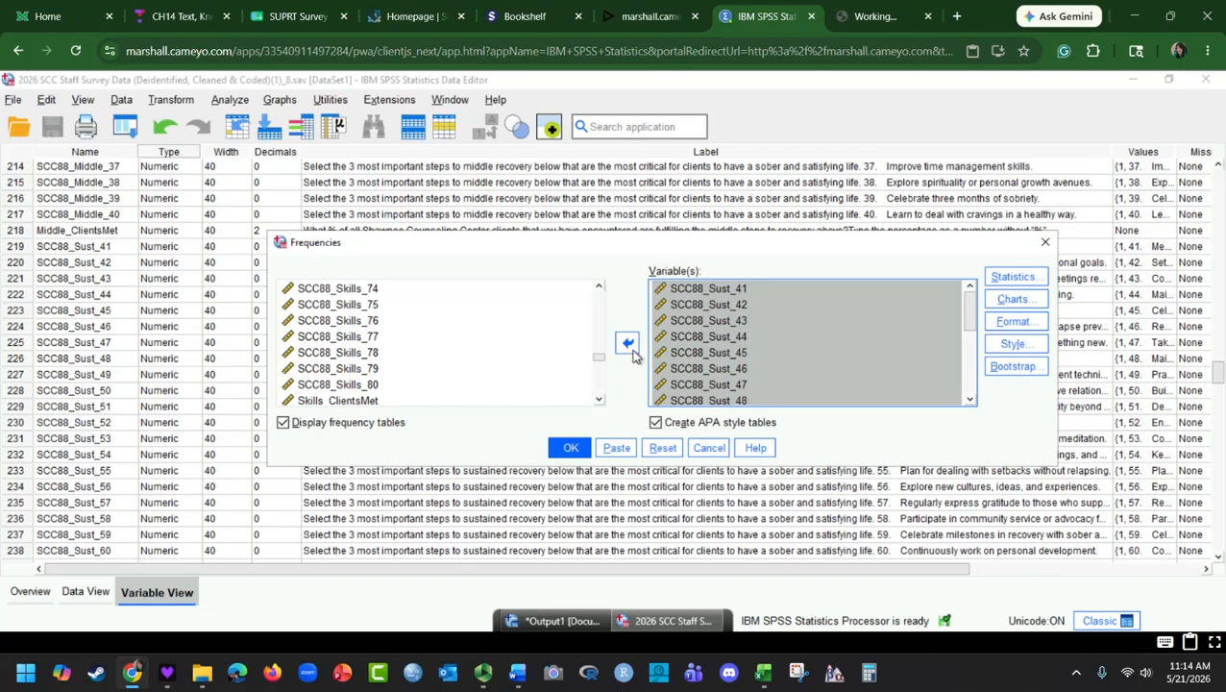
Run the Frequencies analysis on the sustained recovery items without selecting any additional statistics
click(1011, 278)
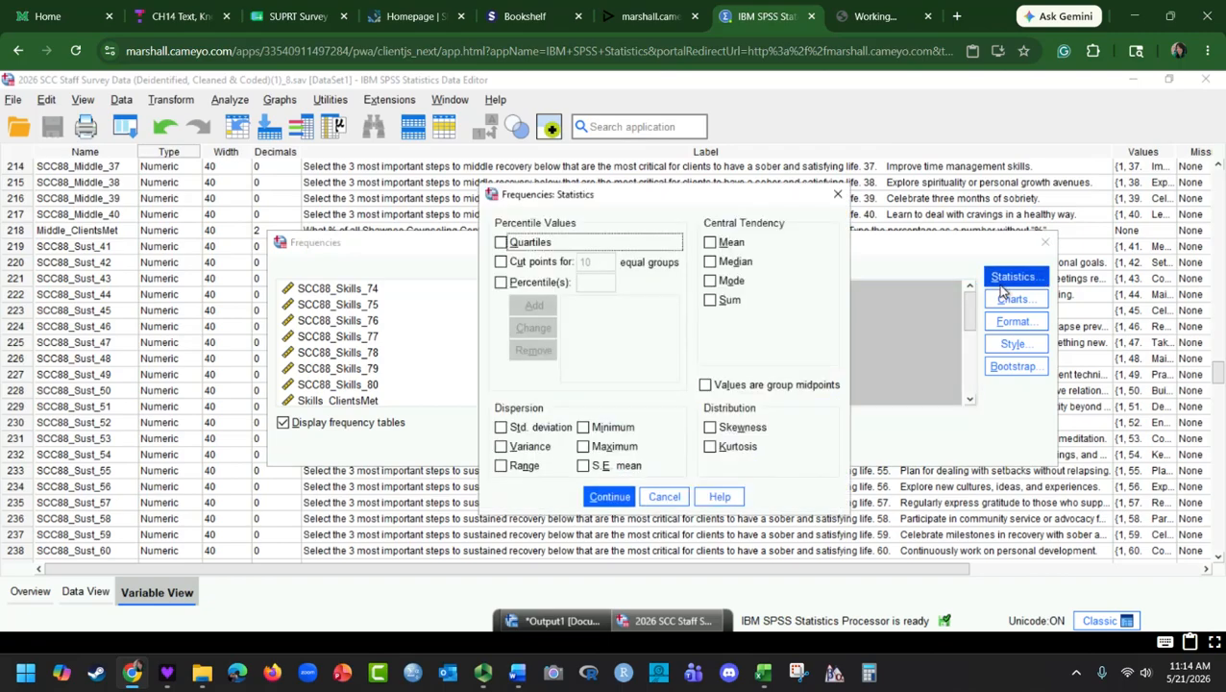
click(667, 496)
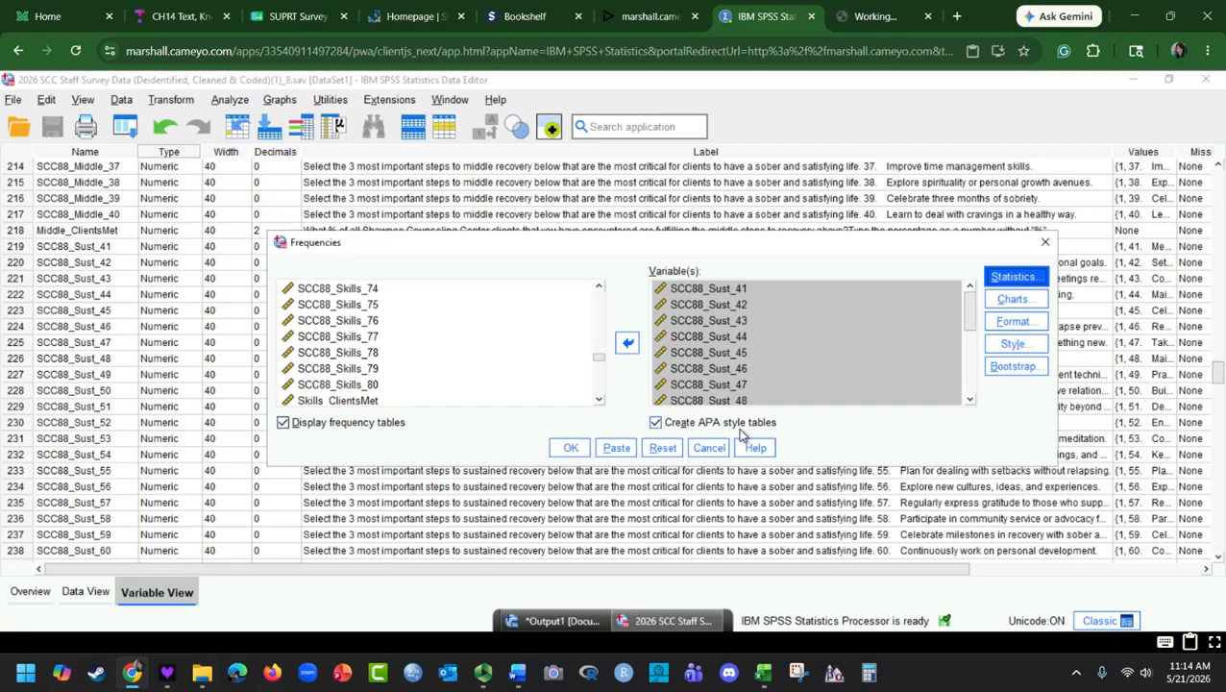
click(571, 448)
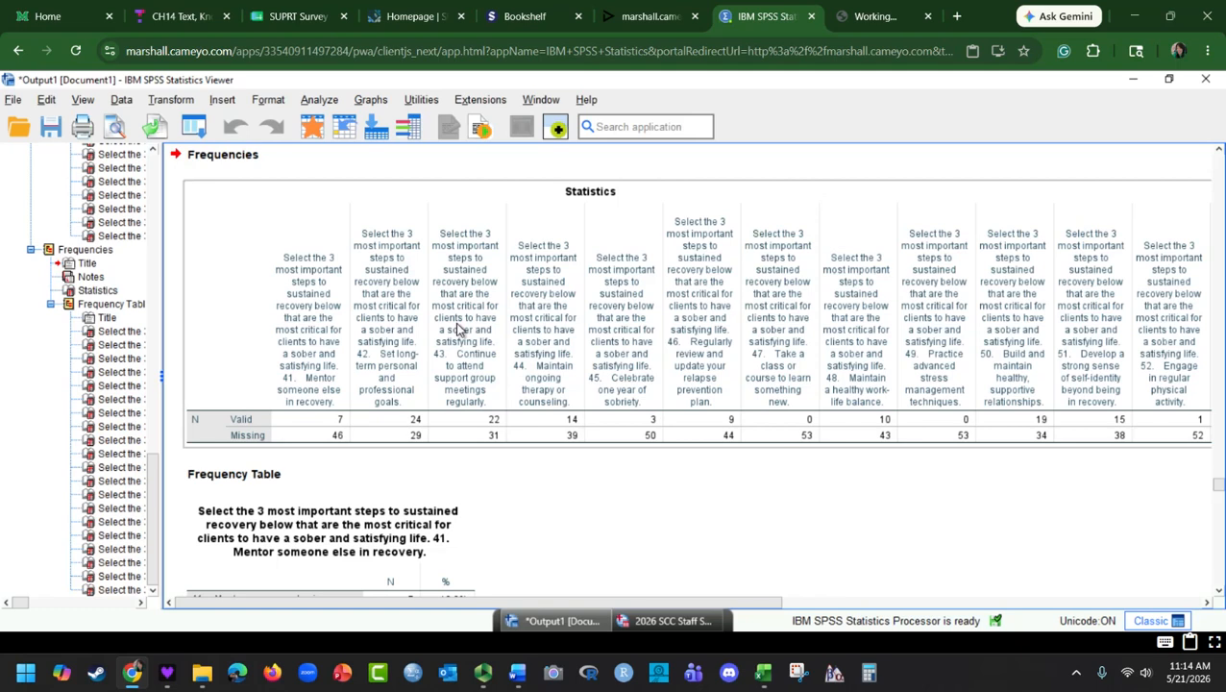
Copy the Statistics table from the SPSS output and paste it into a new worksheet of Book1 in Excel
click(459, 328)
right_click(459, 328)
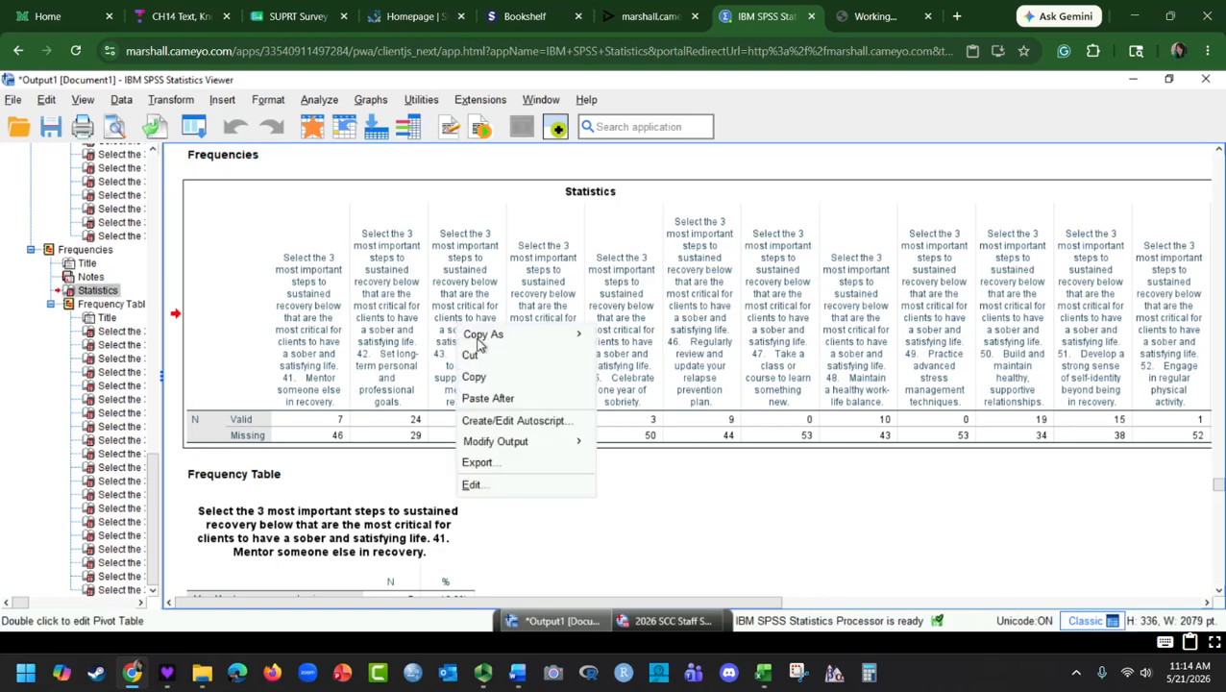
click(475, 377)
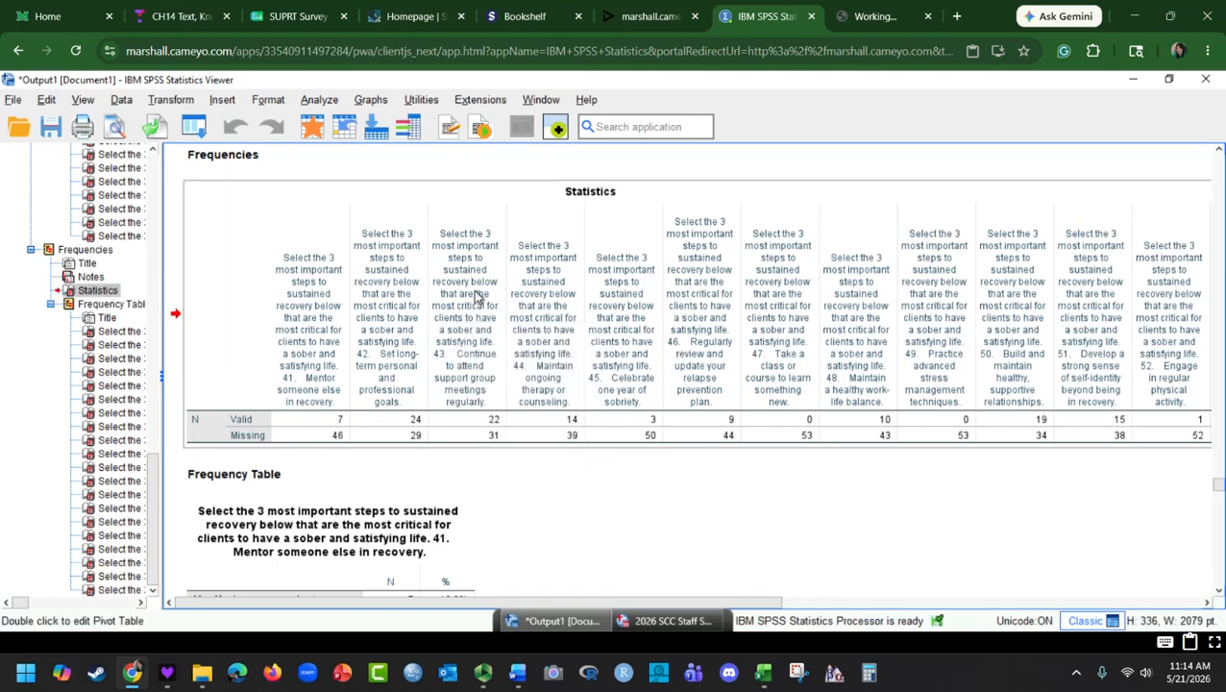
mouse_move(763, 674)
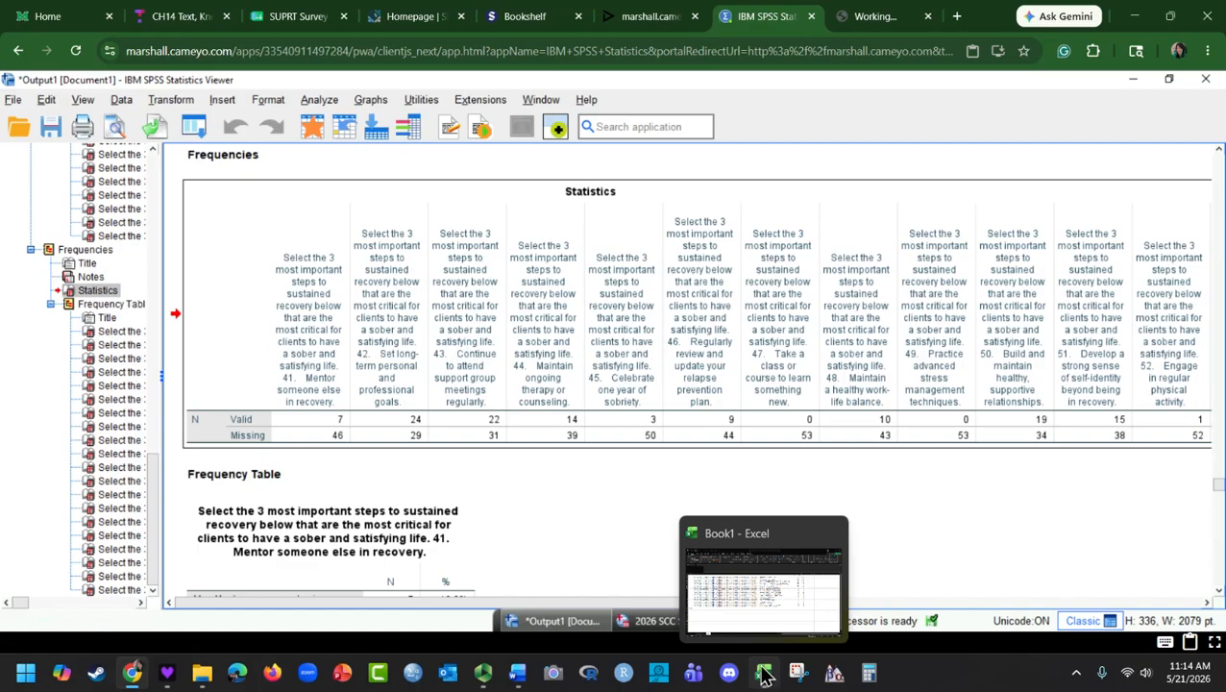
click(759, 616)
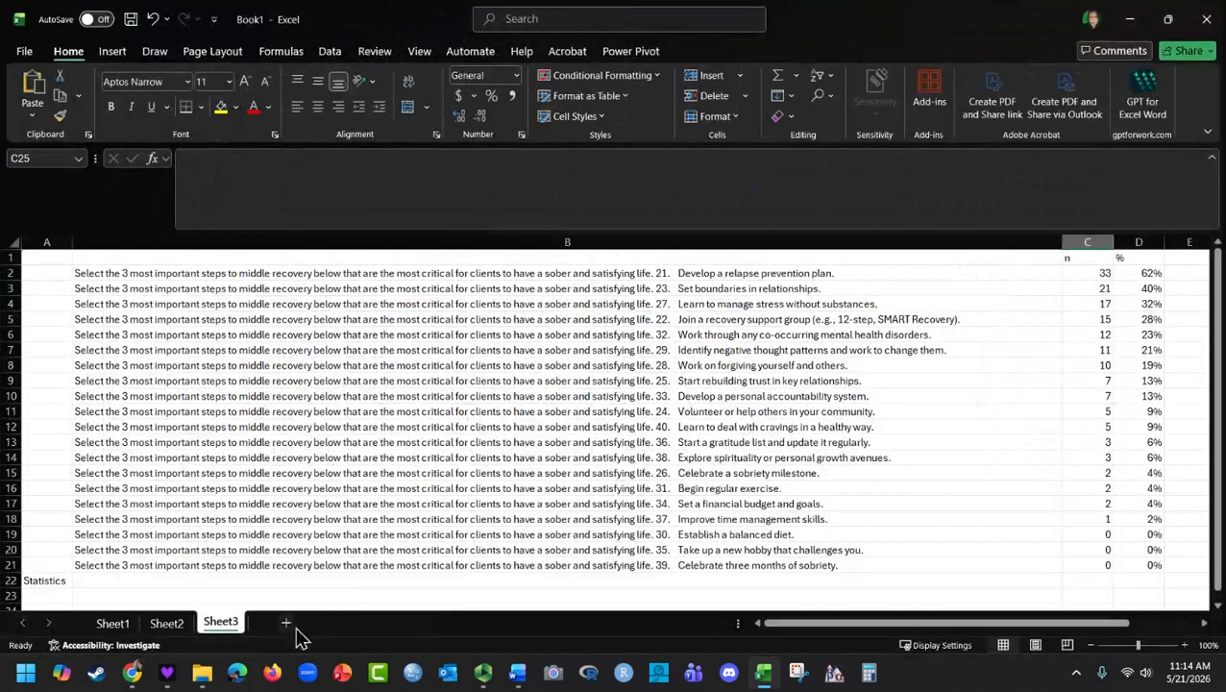
click(286, 623)
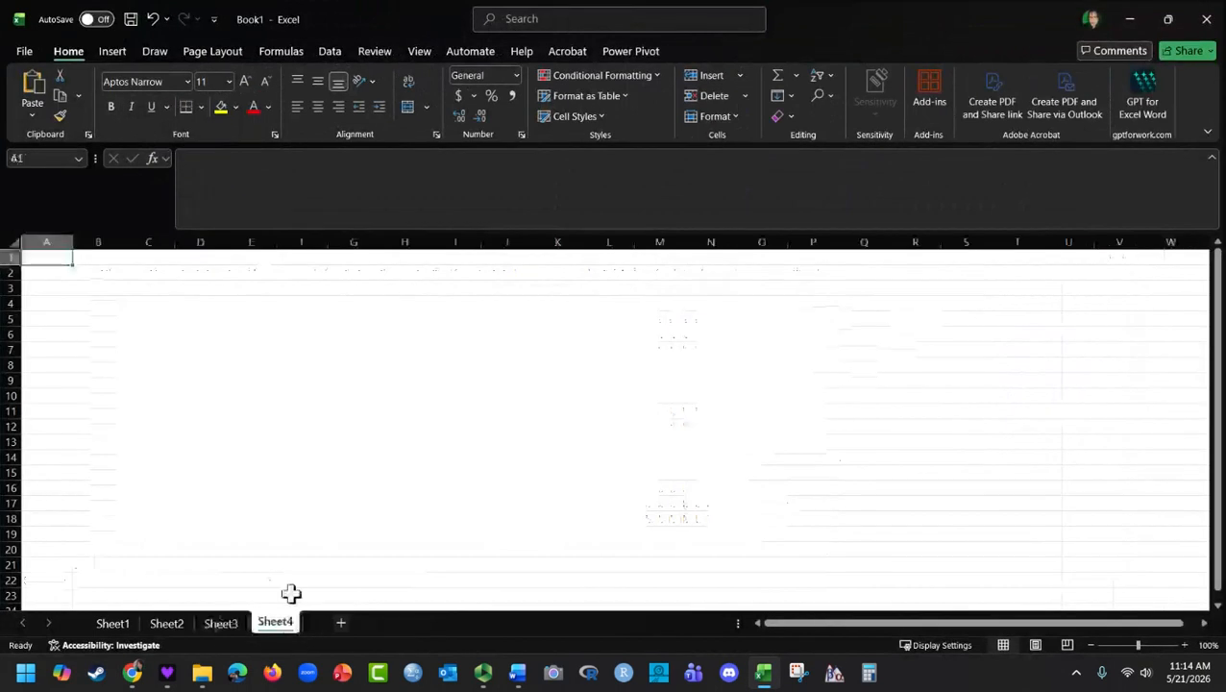
click(33, 86)
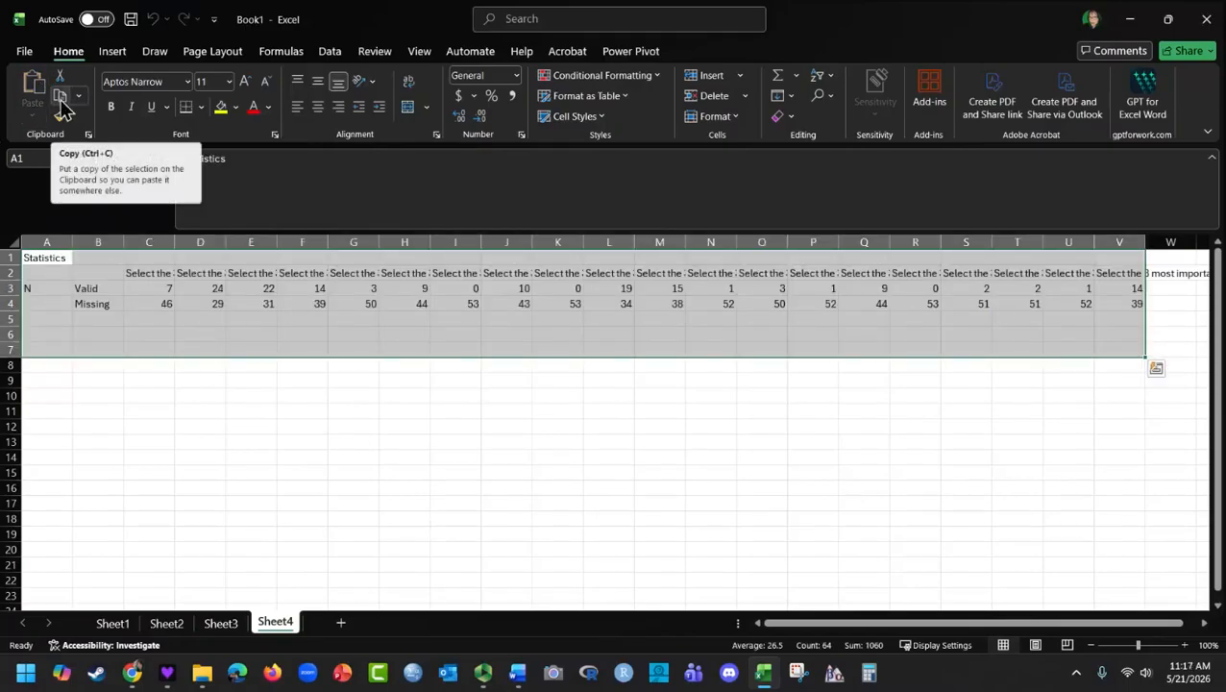
Copy the table in A1:V7, paste it transposed into another new worksheet, and fit column B to its item labels
click(60, 98)
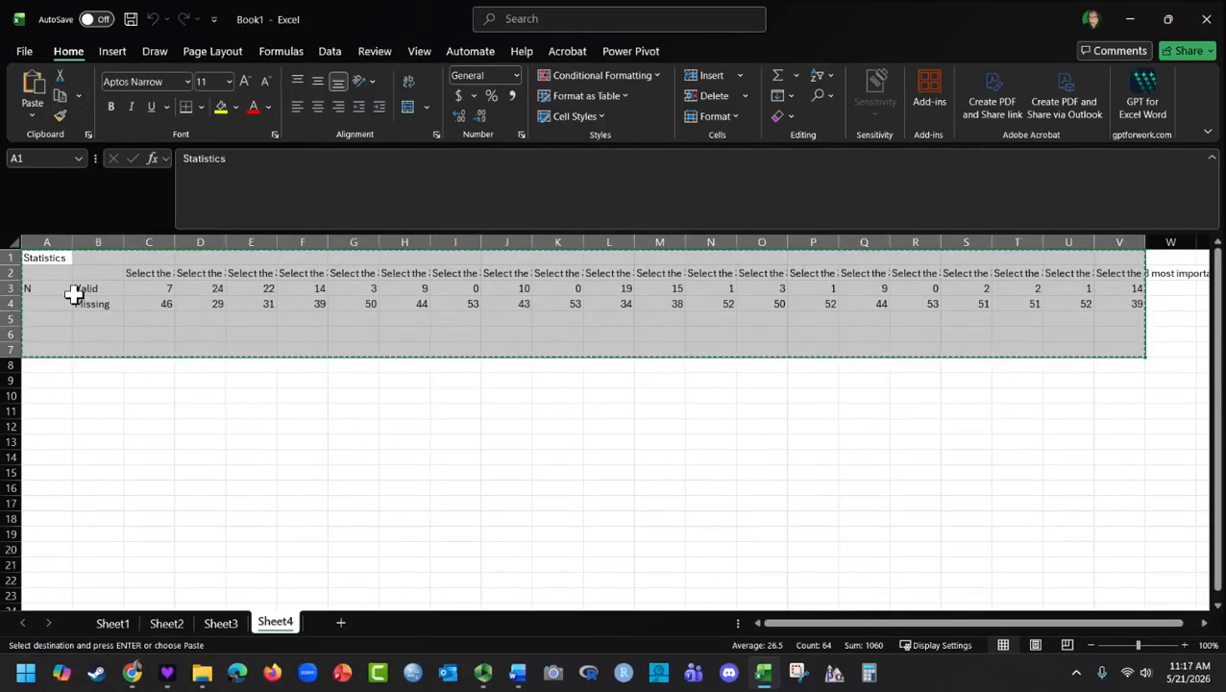
click(340, 623)
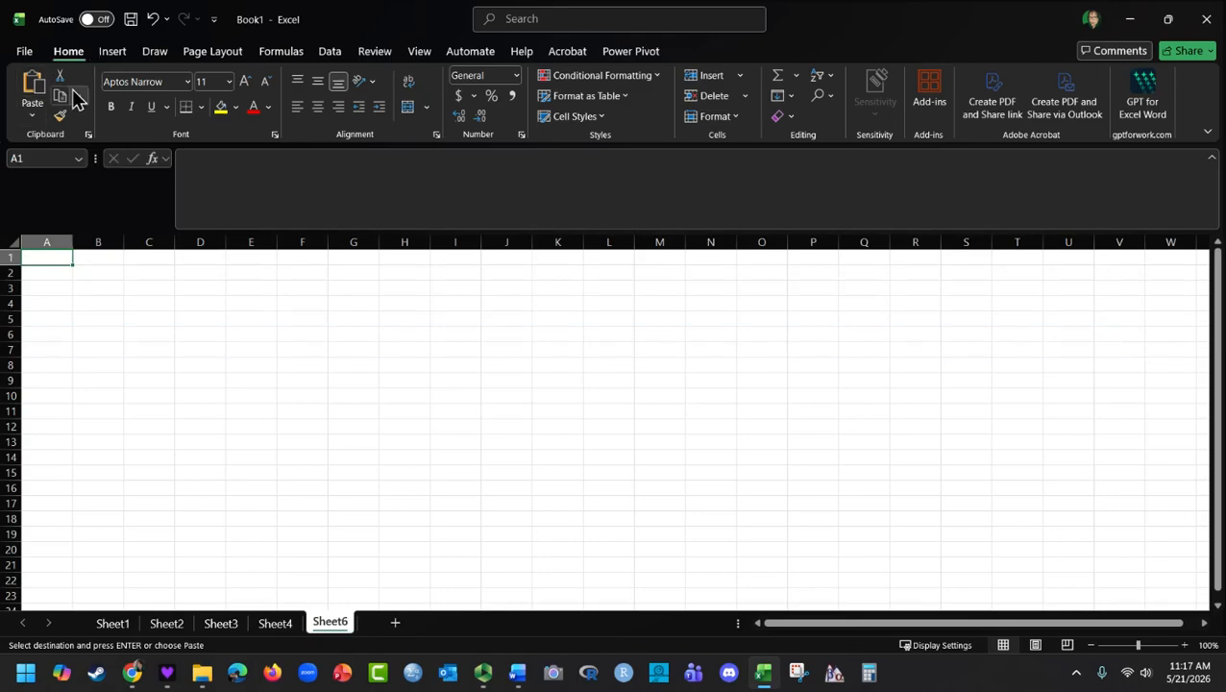
click(43, 119)
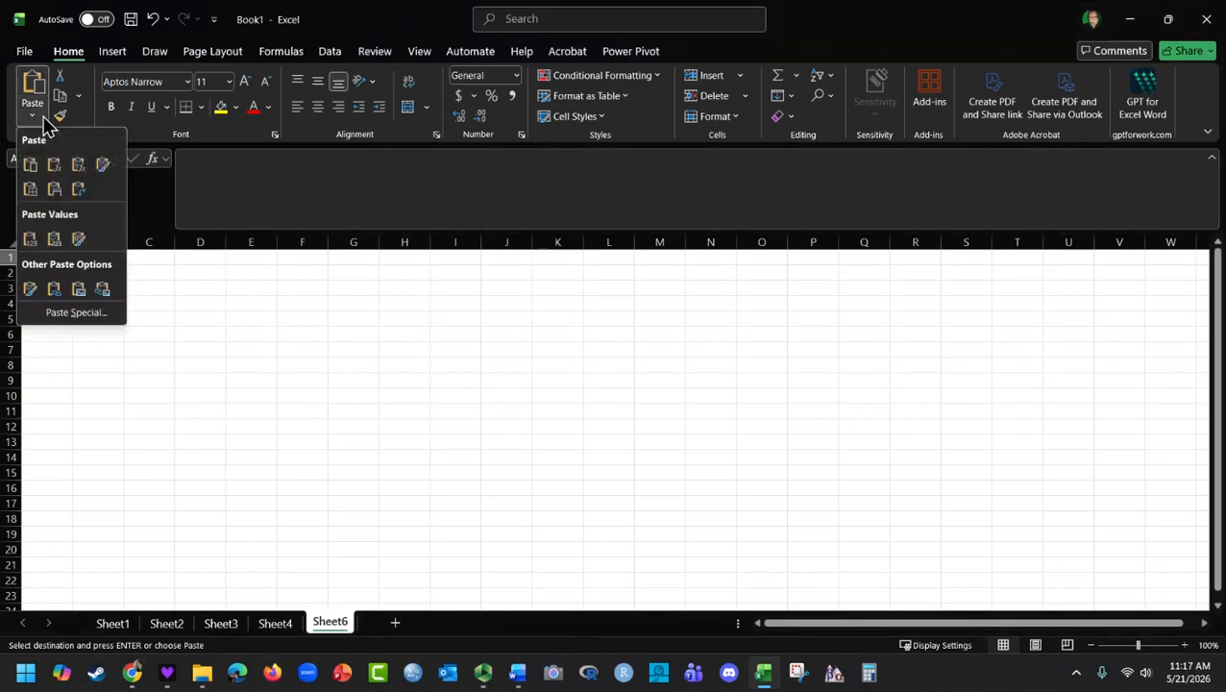
click(81, 191)
click(437, 334)
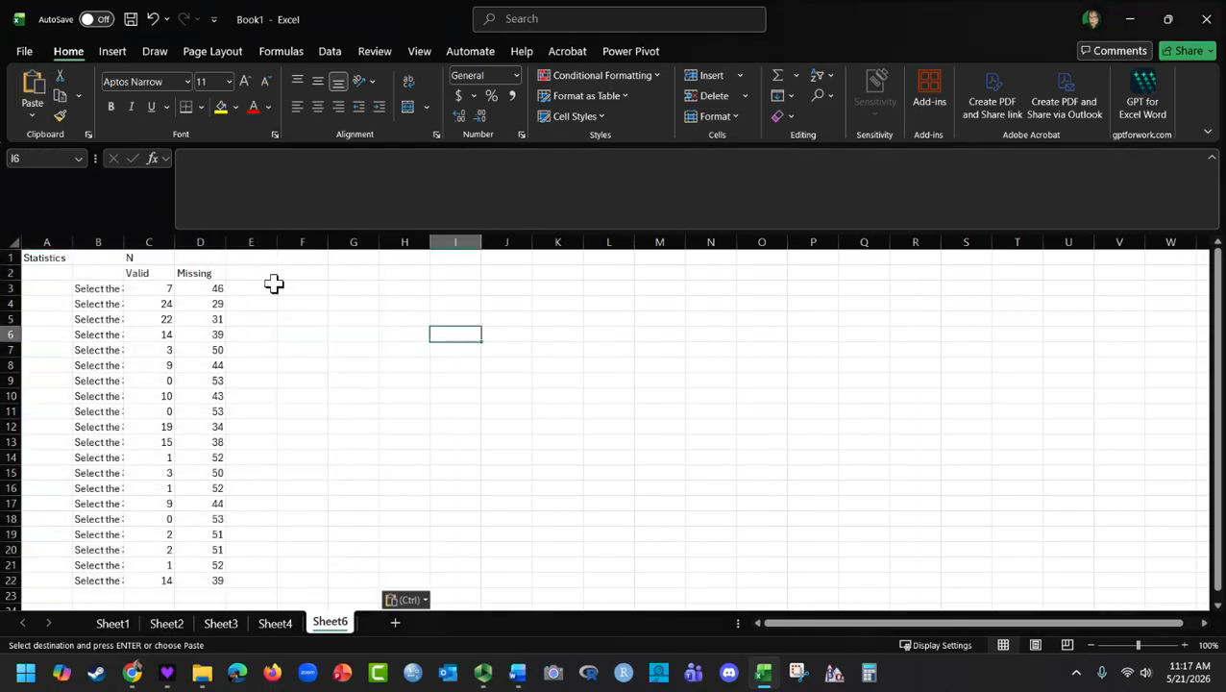
drag(123, 242, 358, 242)
double_click(358, 243)
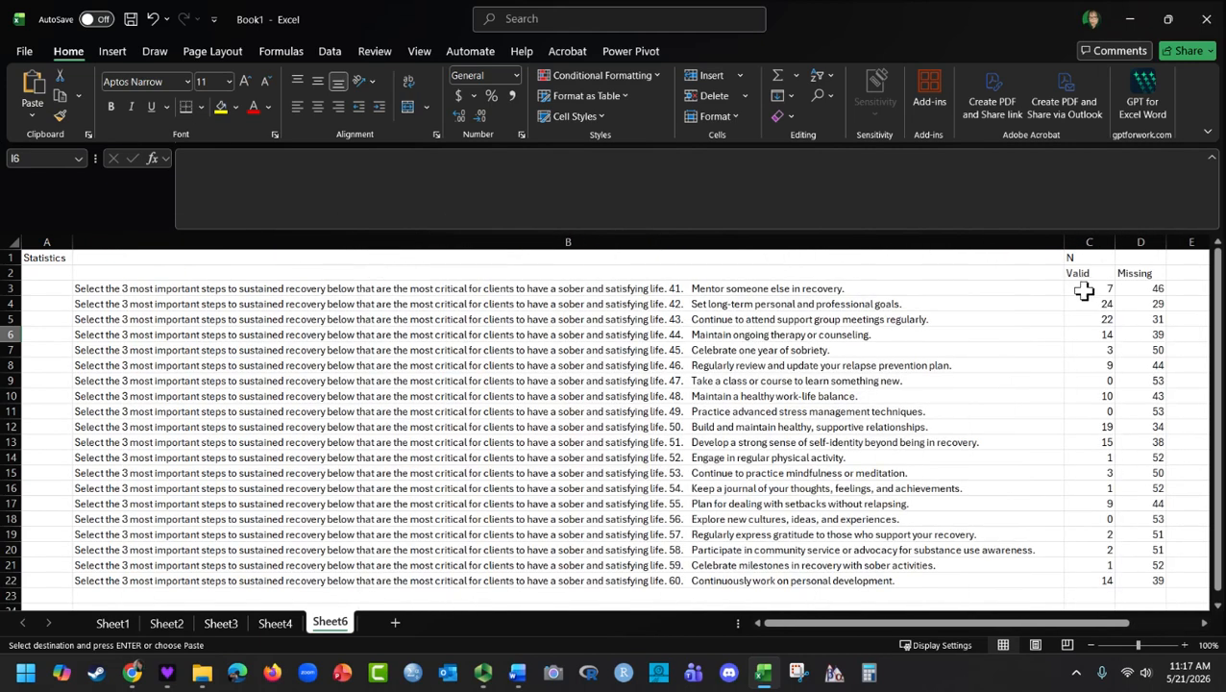
Sum the Valid and Missing counts of item 41 in F3 with the formula =SUM(C3:D3)
drag(841, 625, 945, 626)
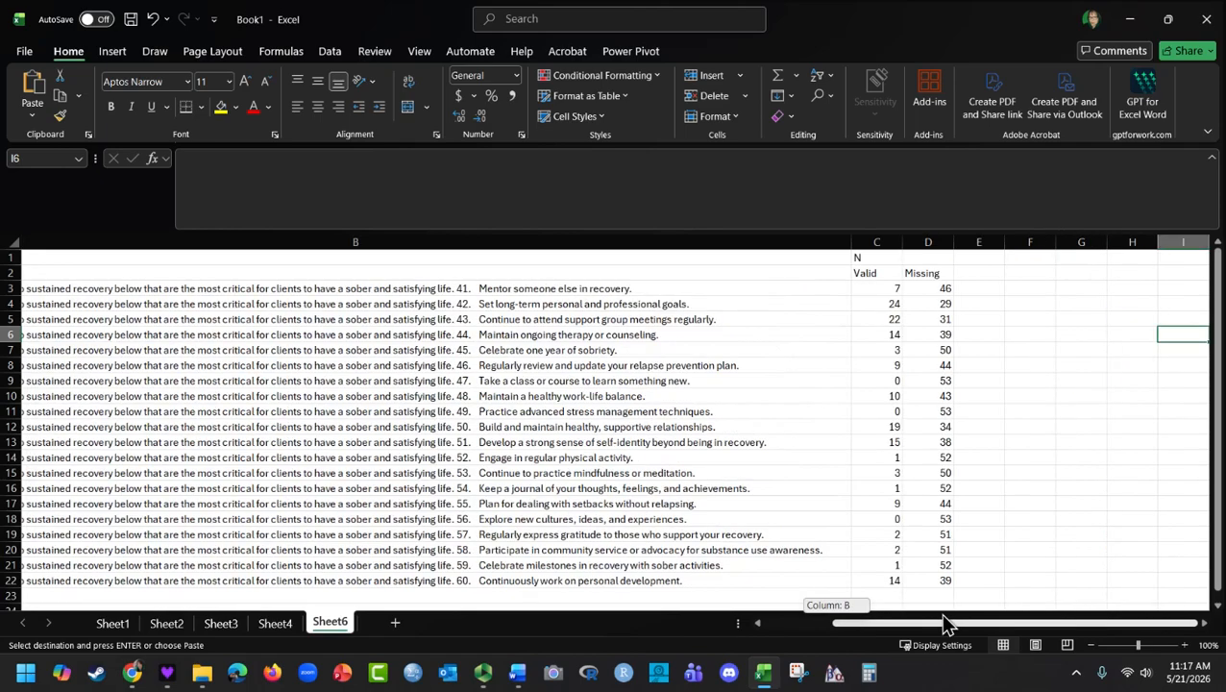
click(875, 288)
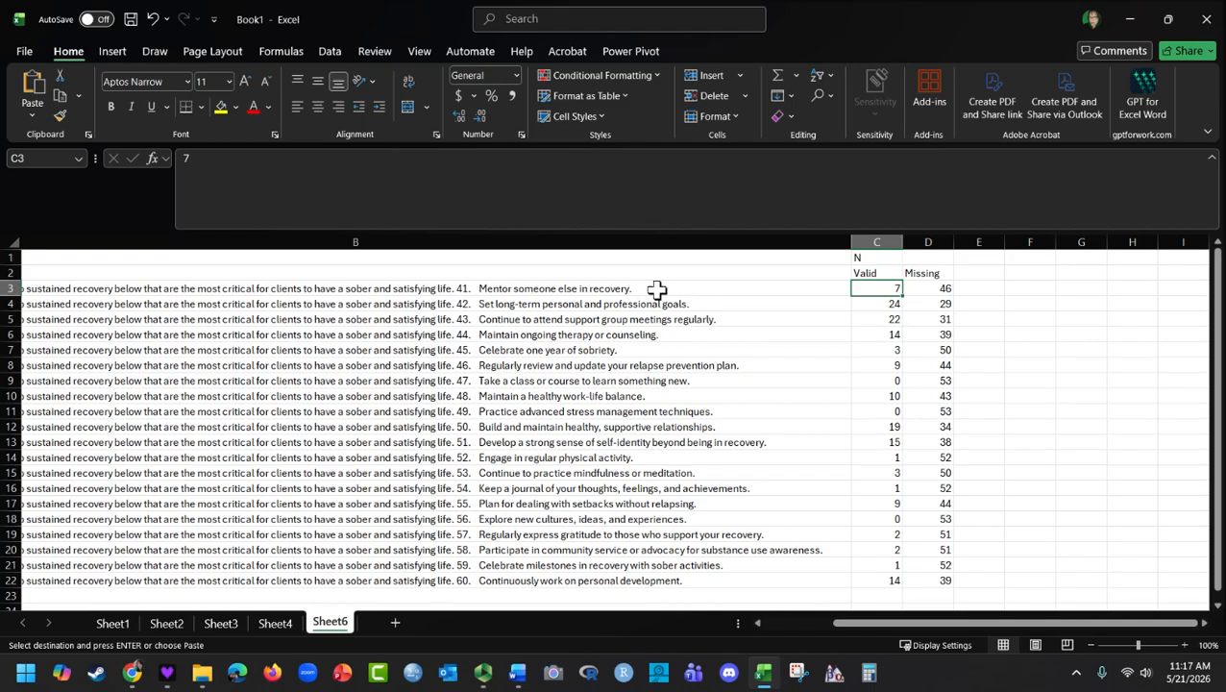
click(550, 289)
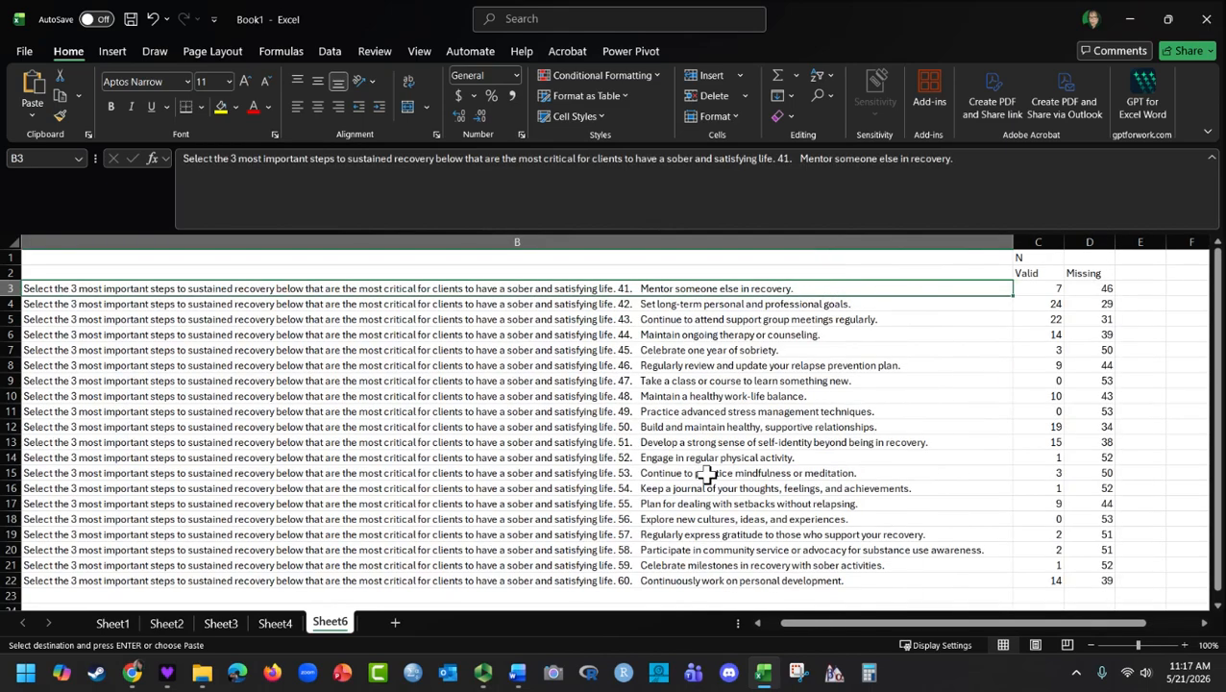
drag(798, 630, 852, 629)
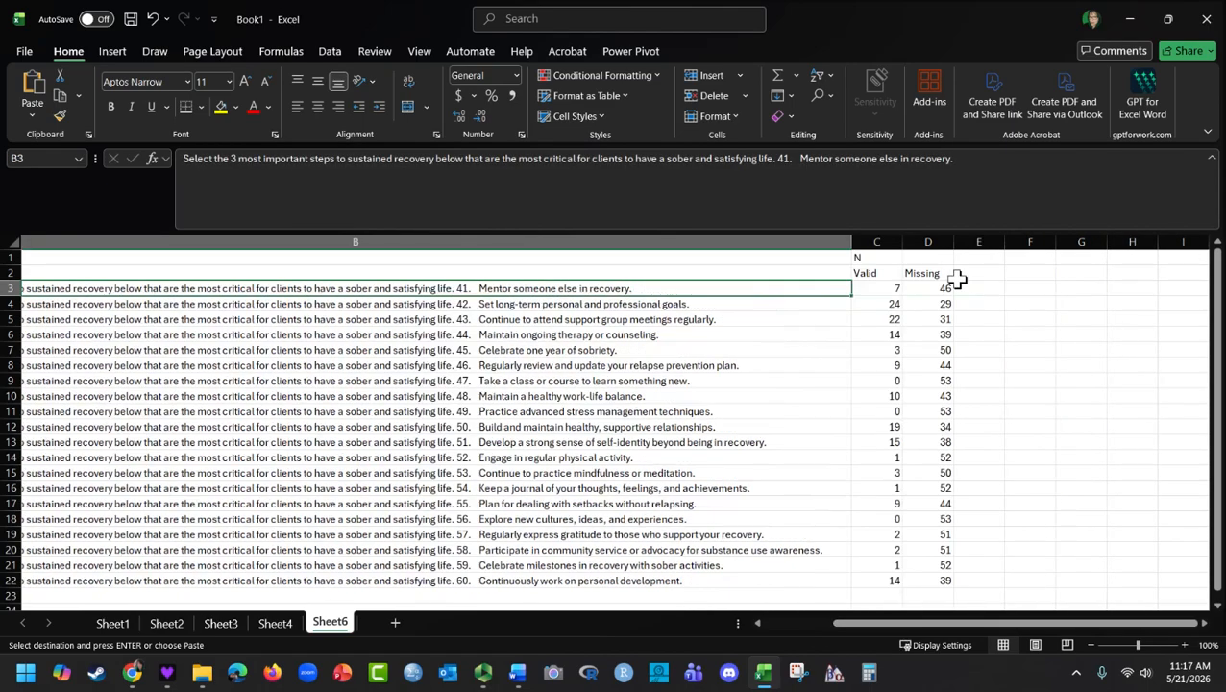
click(937, 289)
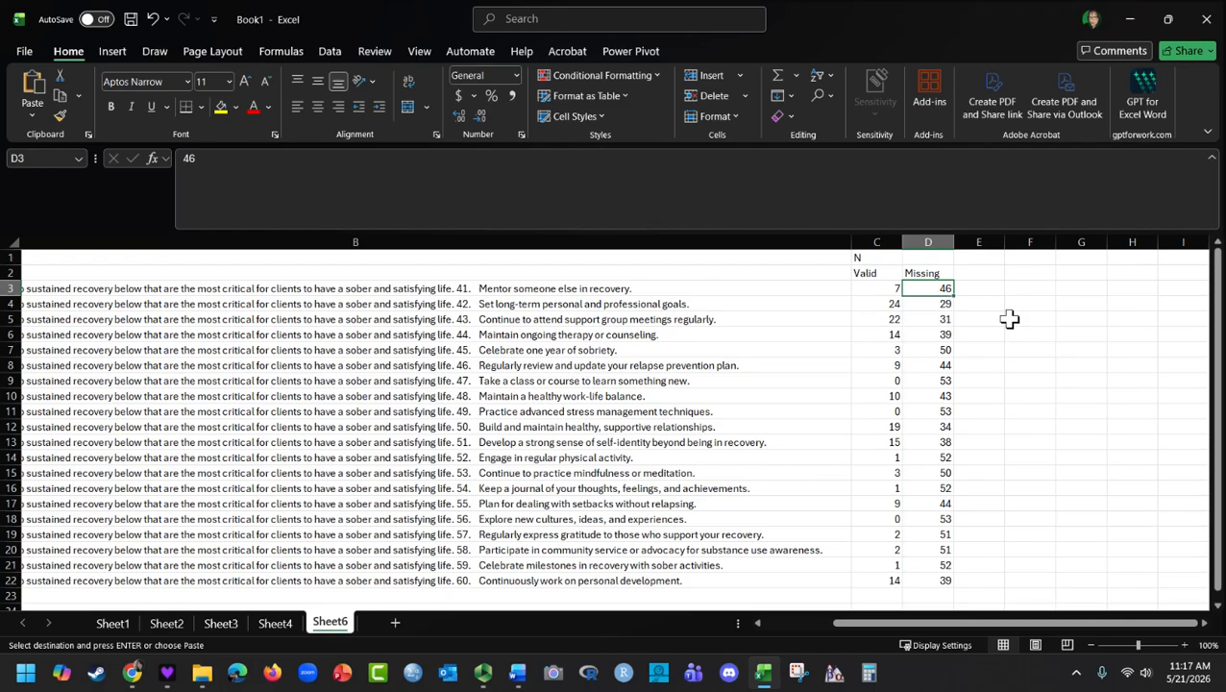
click(1037, 287)
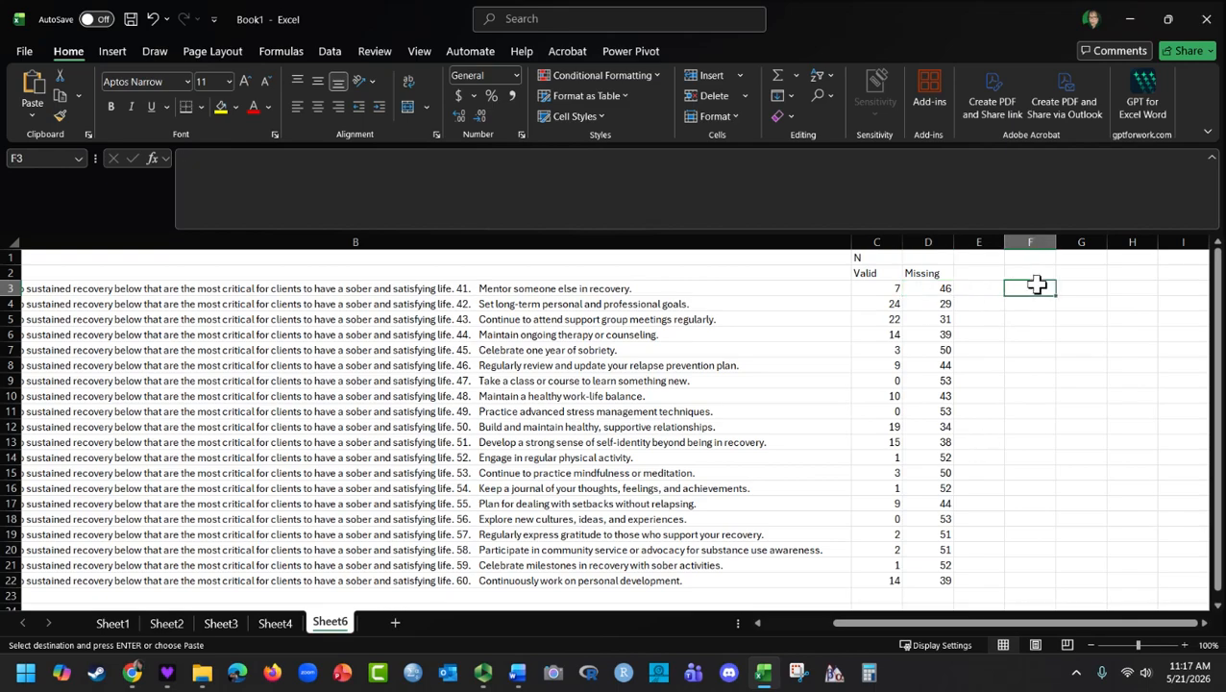
text(=sum)
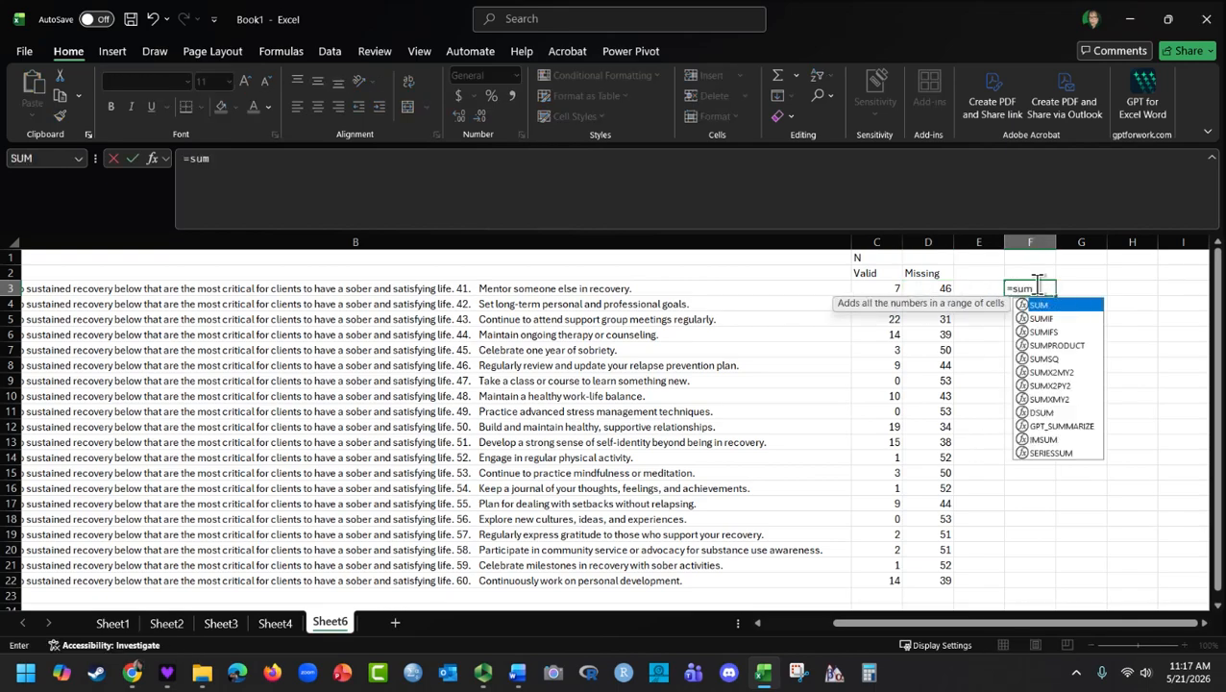
double_click(1044, 306)
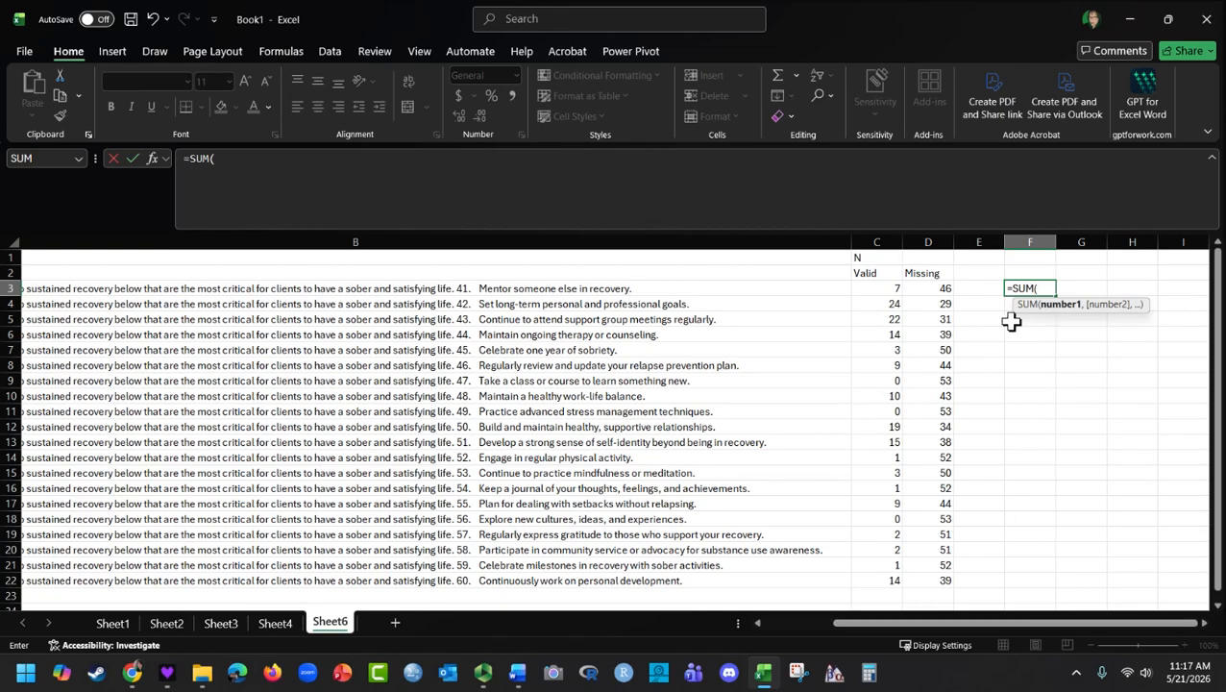
click(894, 288)
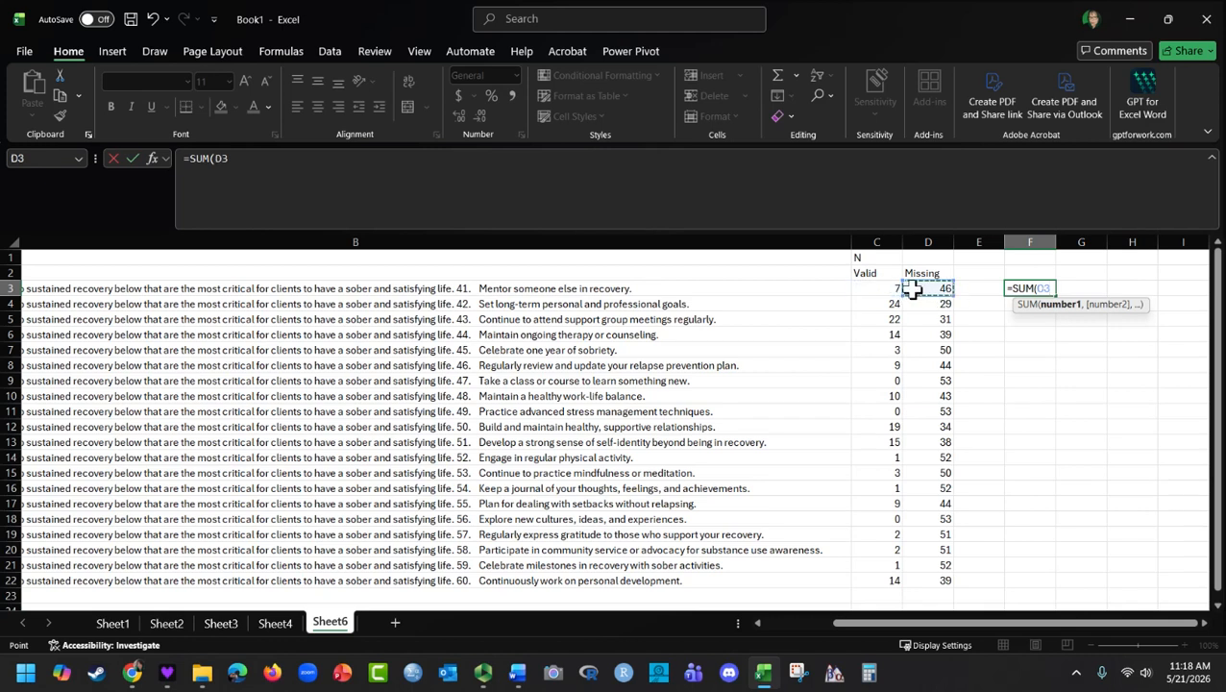
drag(903, 287, 925, 288)
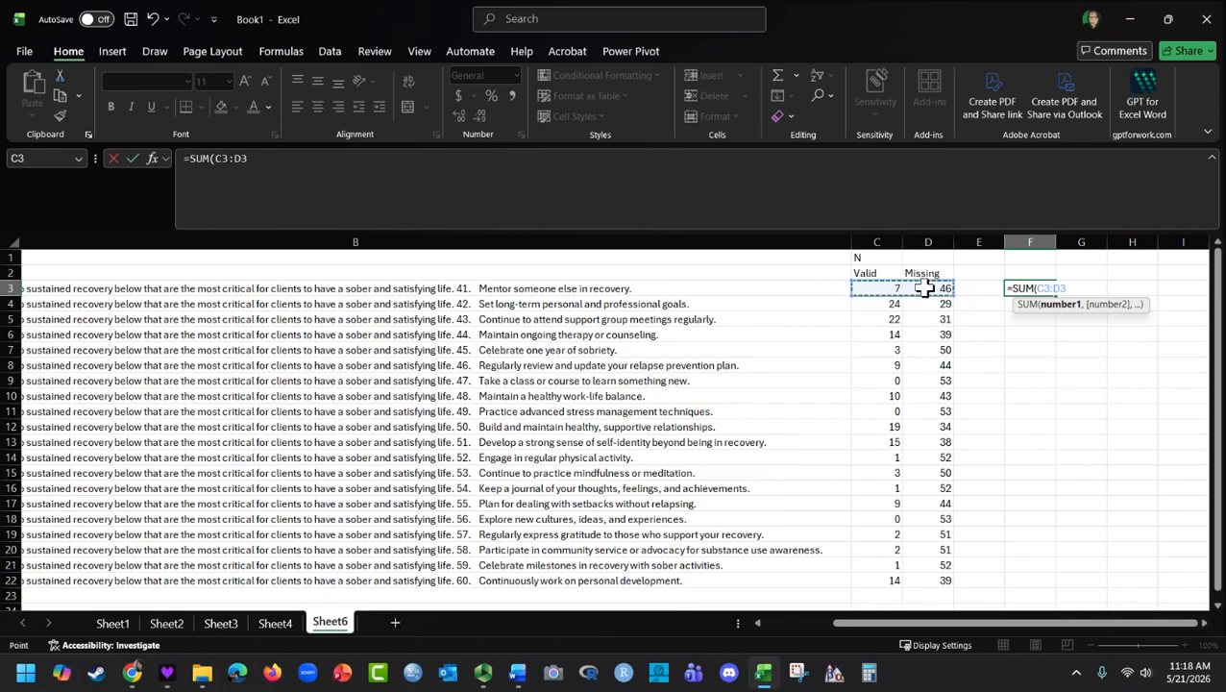
key(Return)
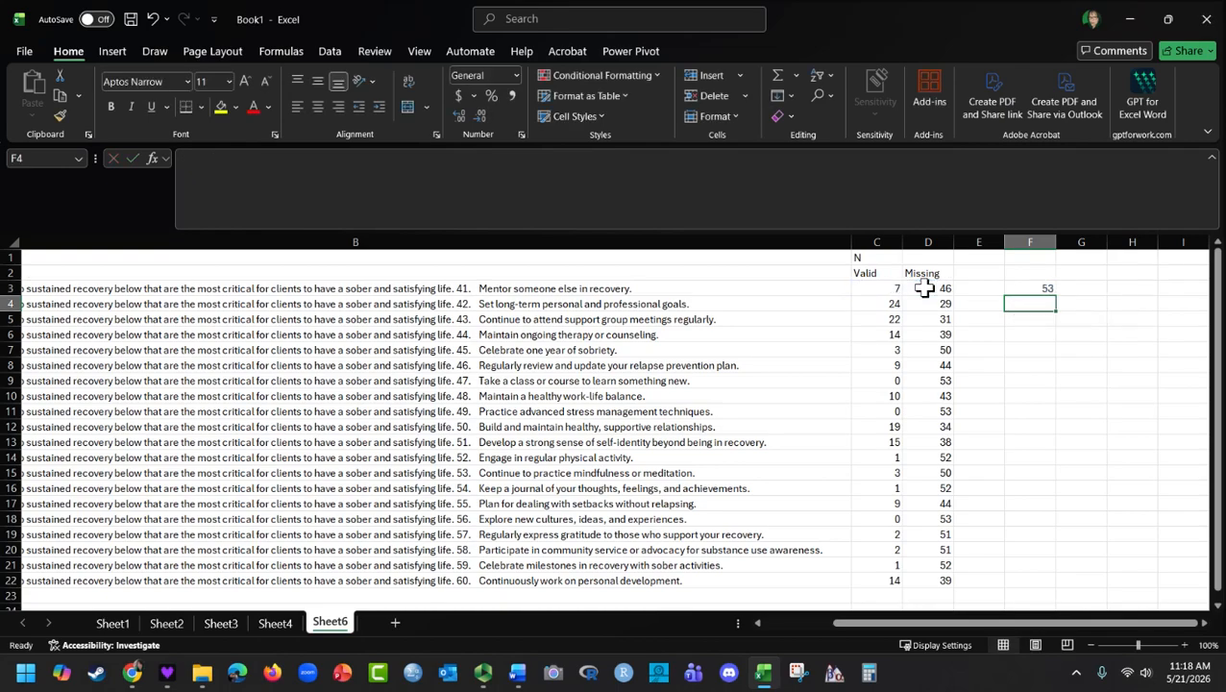
Extend the sum formula from F3 through F22 to check every item's total, and clear F3:F22
click(1022, 290)
drag(1057, 296, 1060, 582)
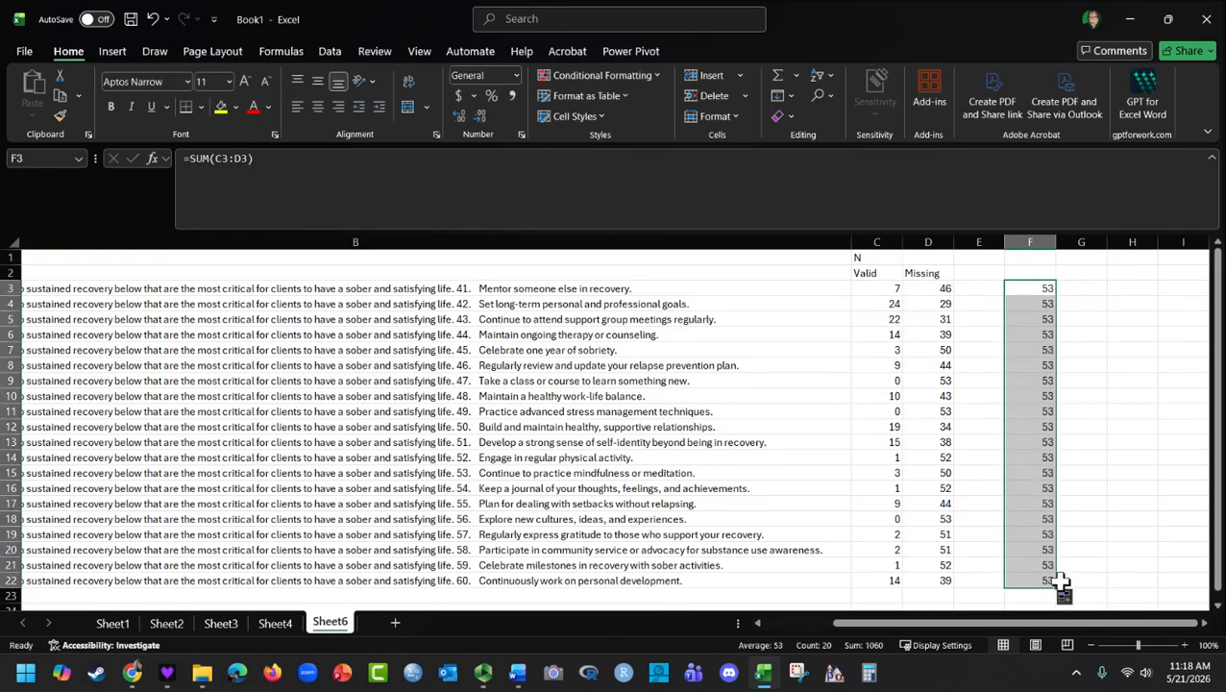
key(Delete)
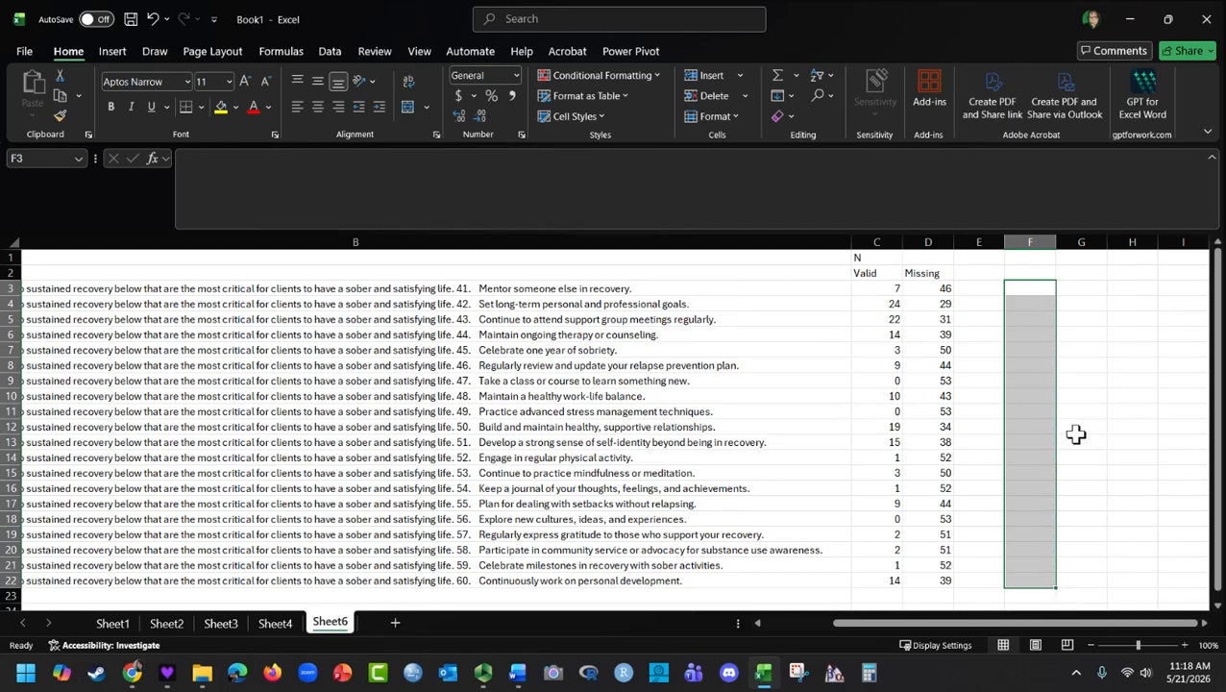
Rename the Valid header in C2 to n and the Missing header in D2 to %
click(934, 289)
click(889, 274)
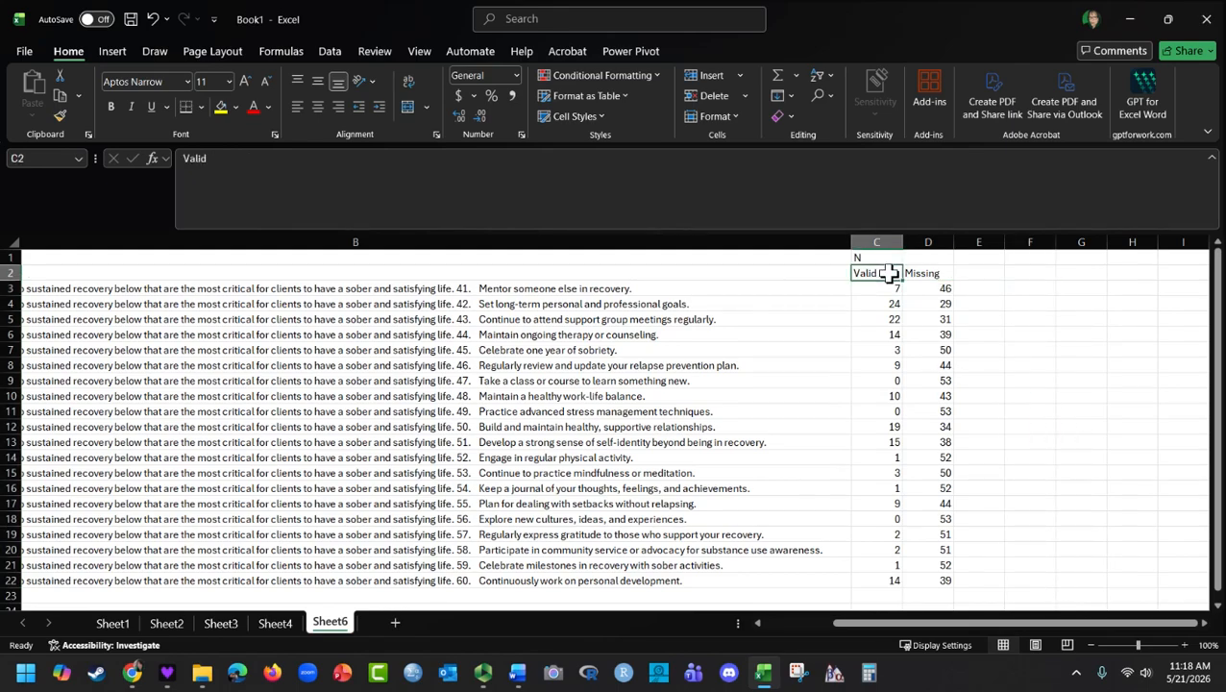
text(n)
click(920, 274)
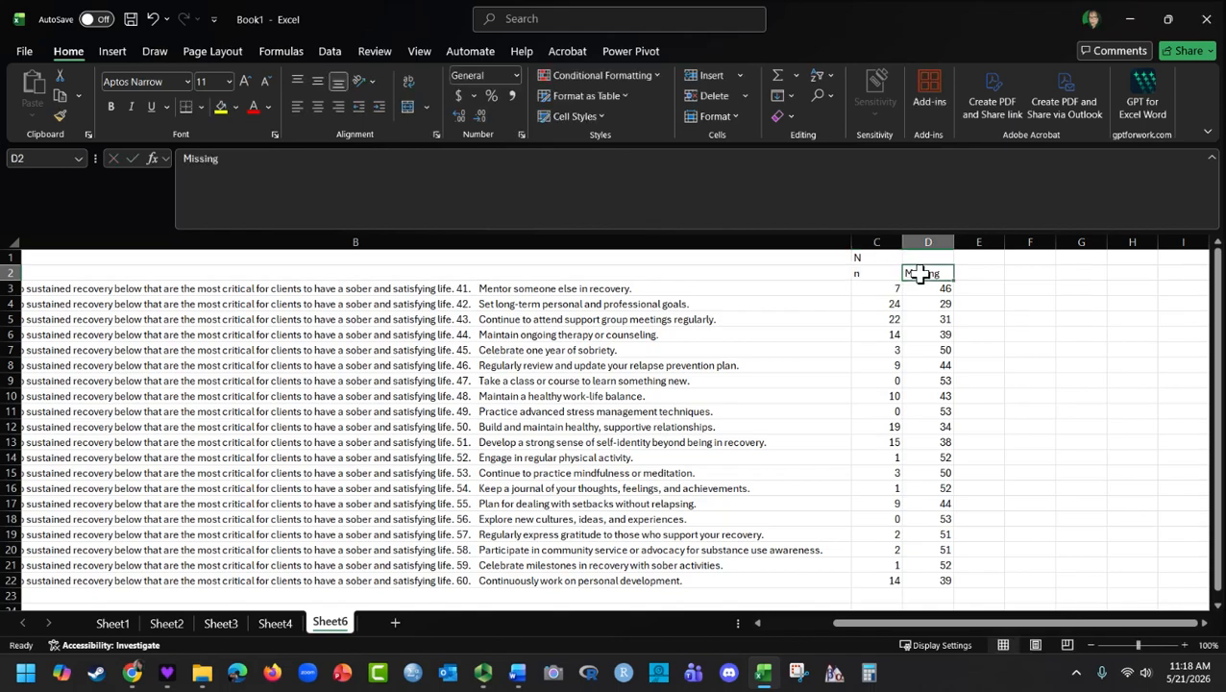
text(&)
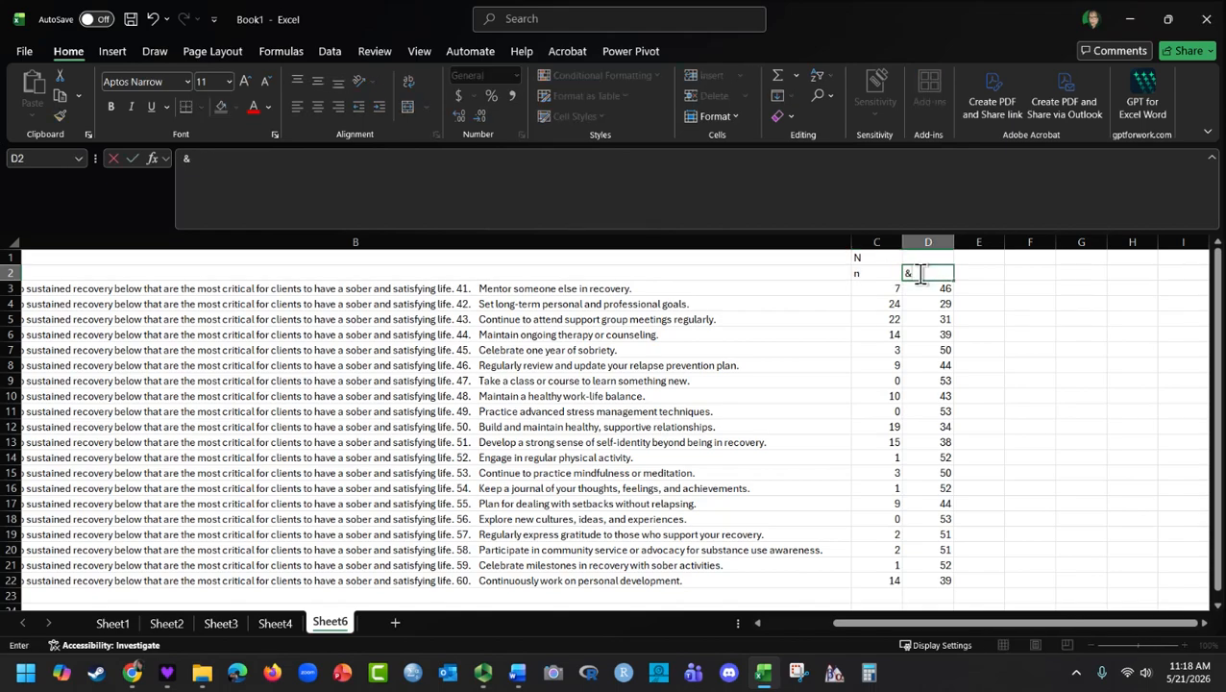
key(Return)
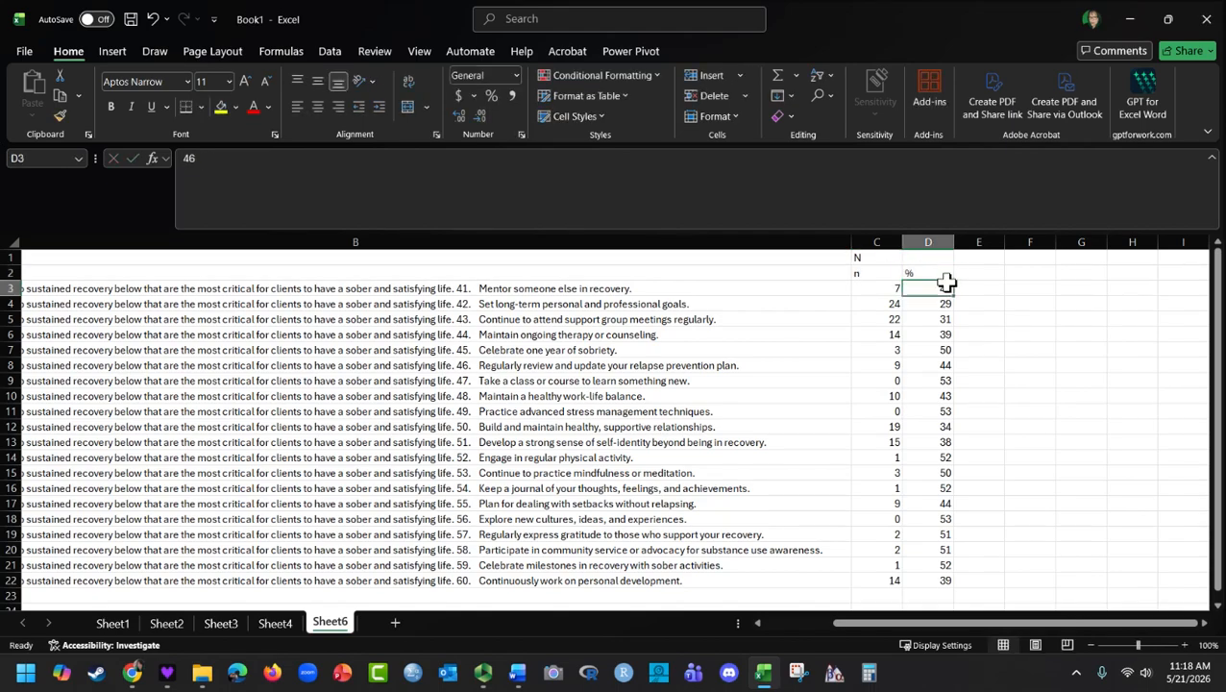
Replace the missing count in D3 with the formula =C3/53
text(=)
click(891, 288)
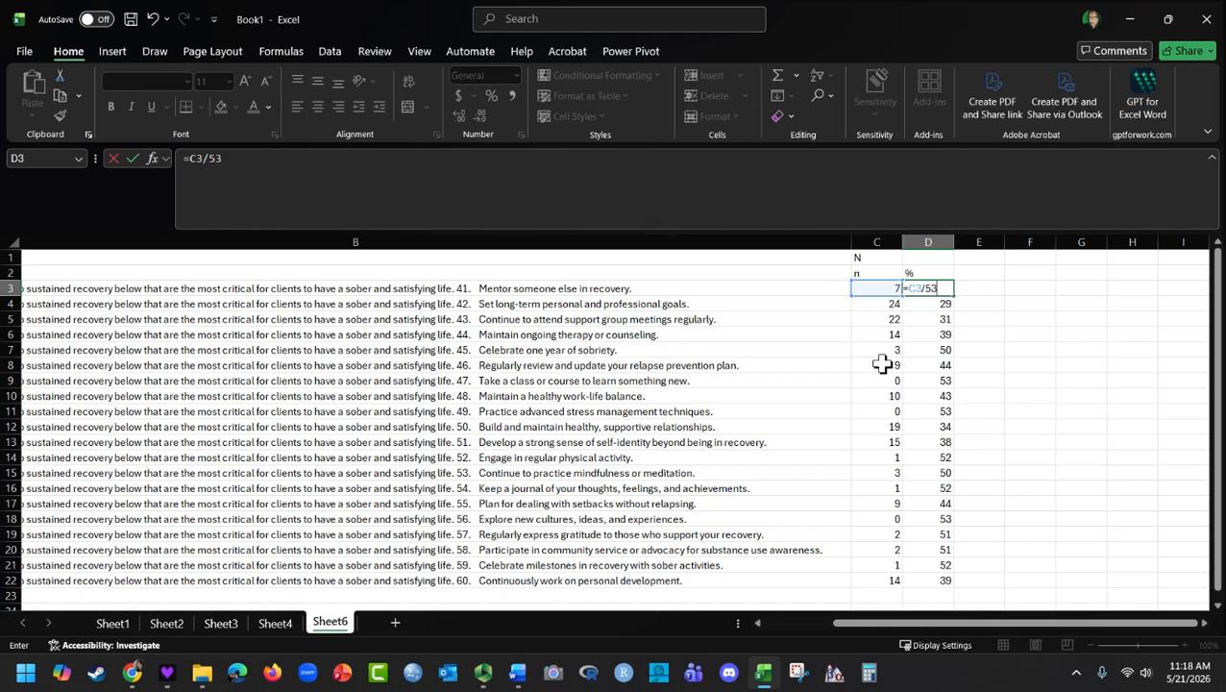
key(Return)
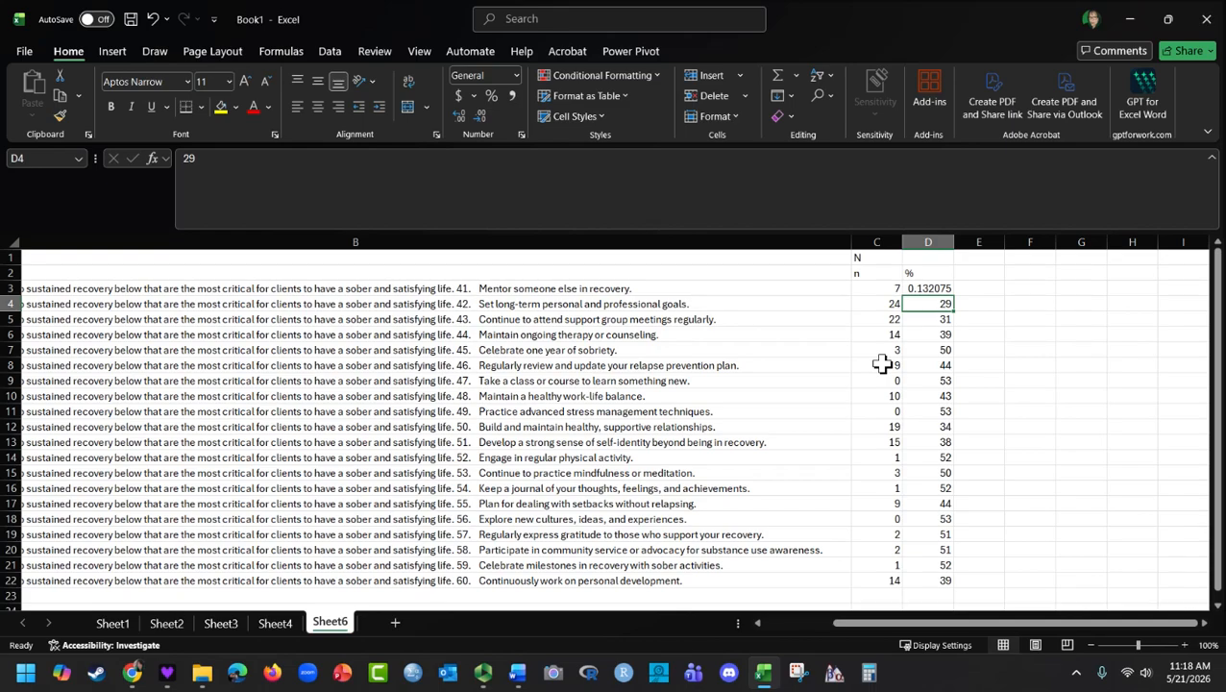
Extend the D3 formula through D22 with the fill handle and undo the fill
click(940, 288)
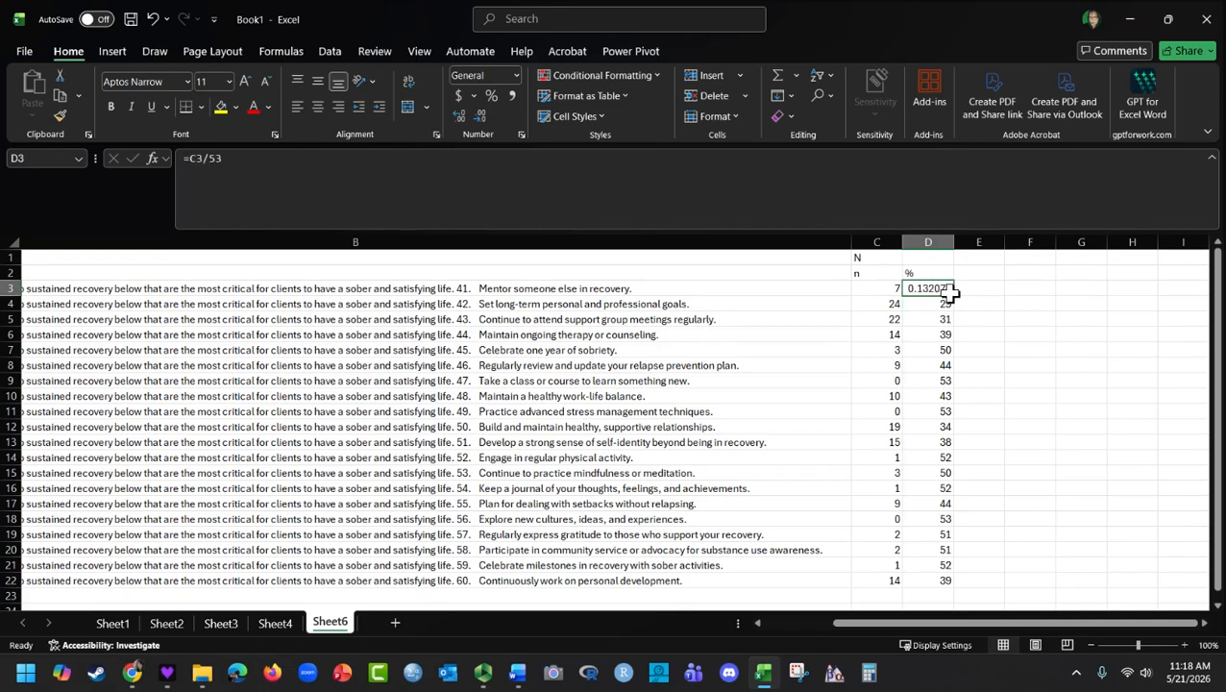
drag(954, 295, 957, 583)
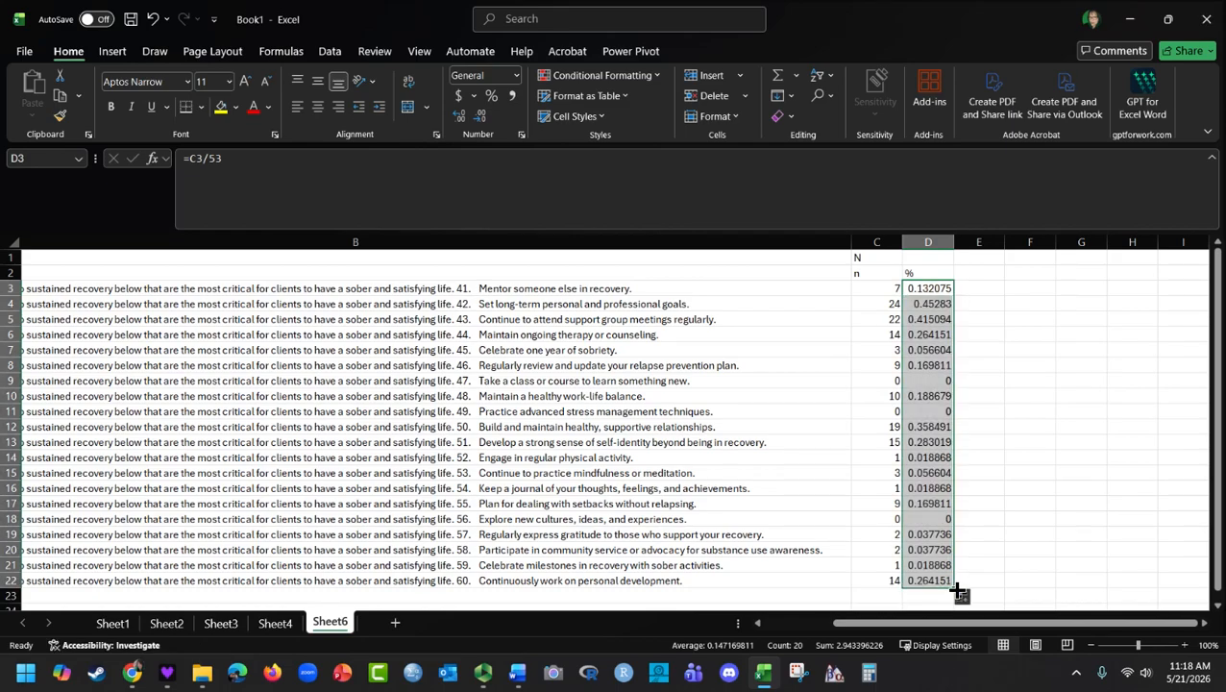
click(159, 22)
Copy the D3 formula through D22 with the Fill Down command
click(1008, 326)
drag(932, 289, 930, 577)
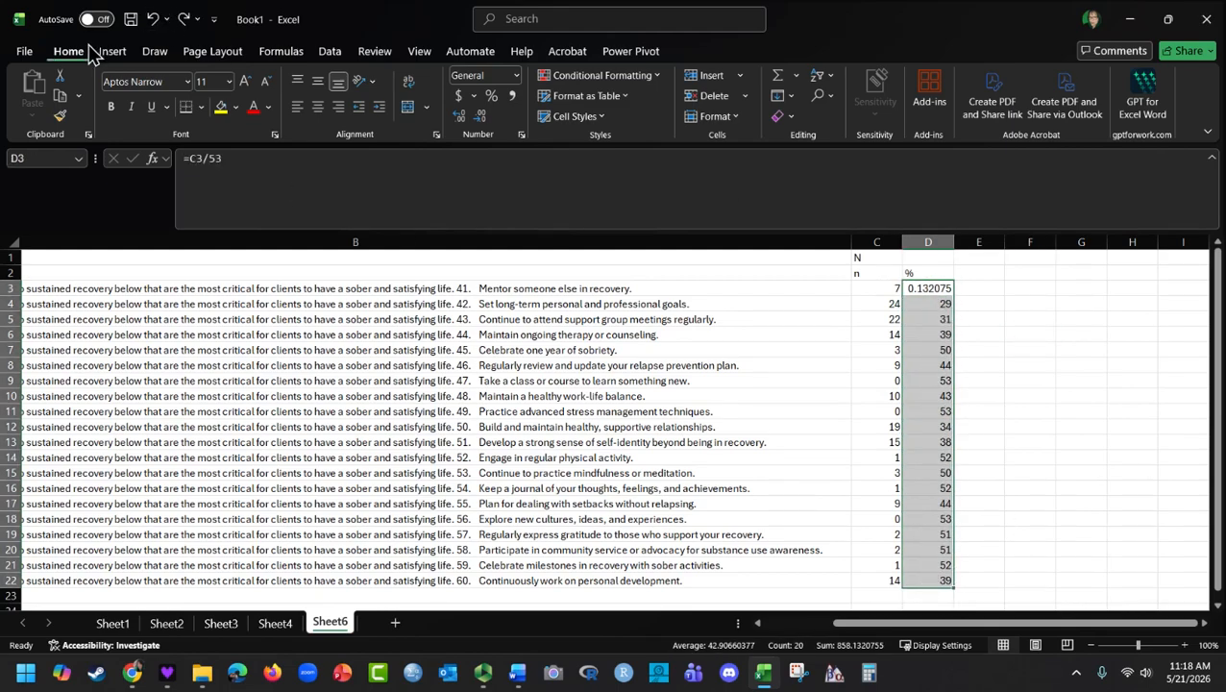
click(794, 101)
click(810, 119)
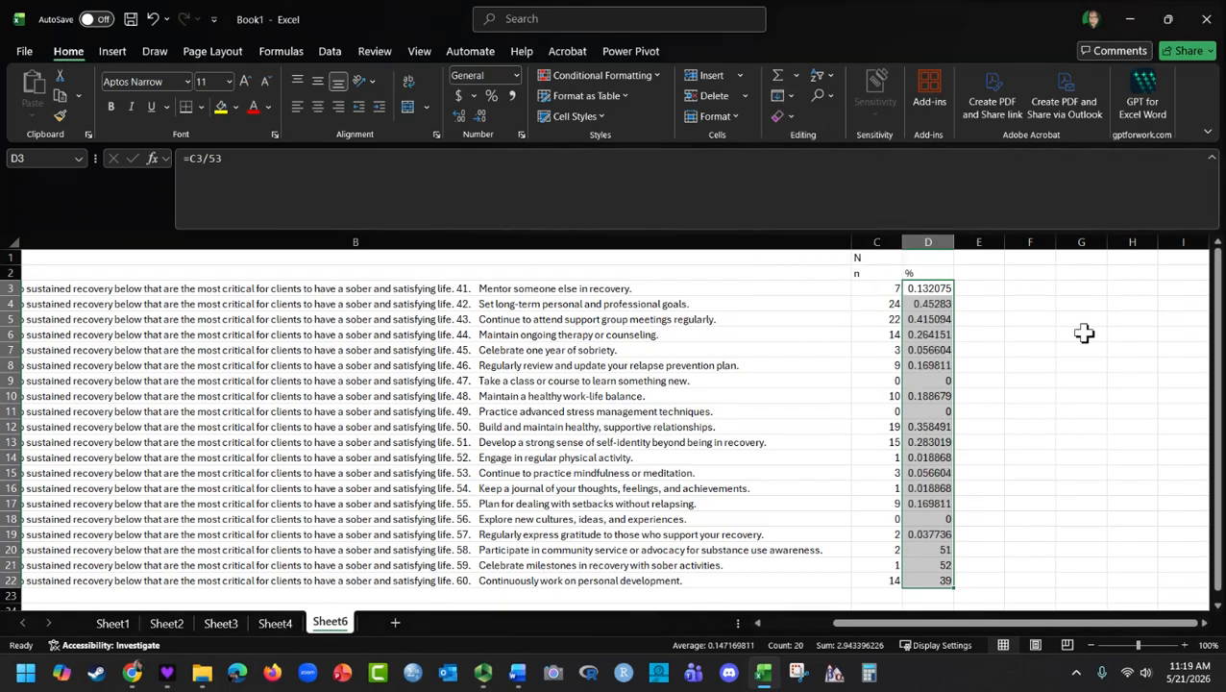
Format D3:D22 as Percentage with 0 decimal places
right_click(930, 407)
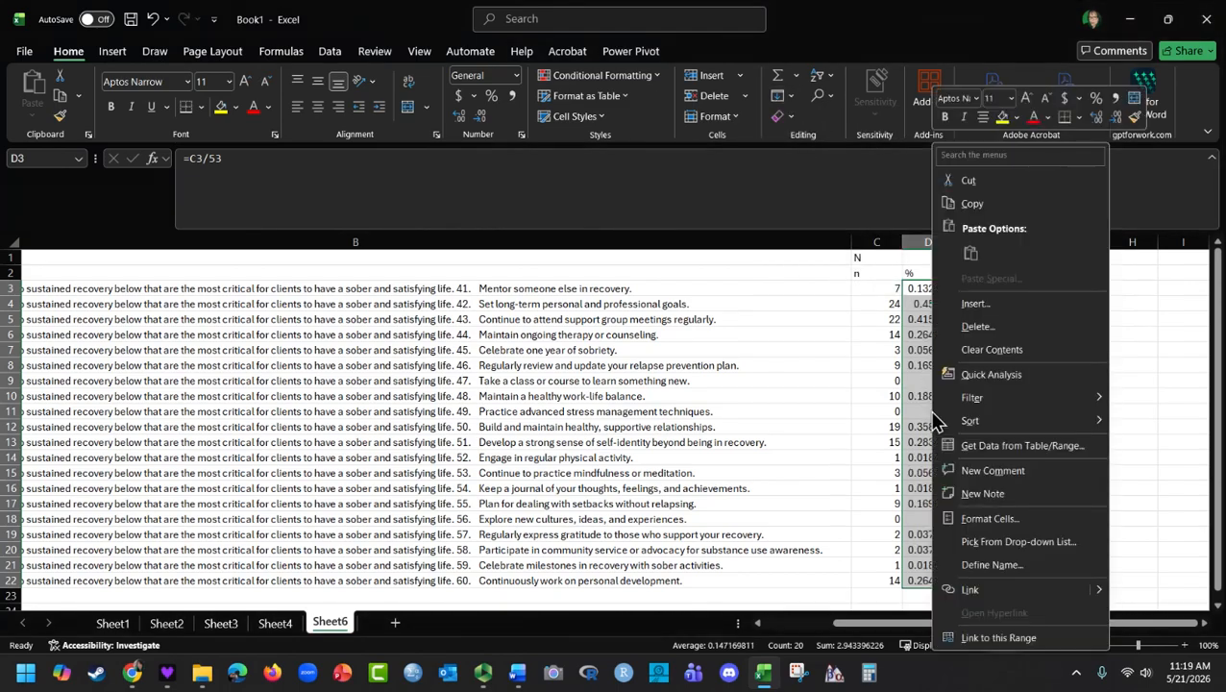
click(1000, 519)
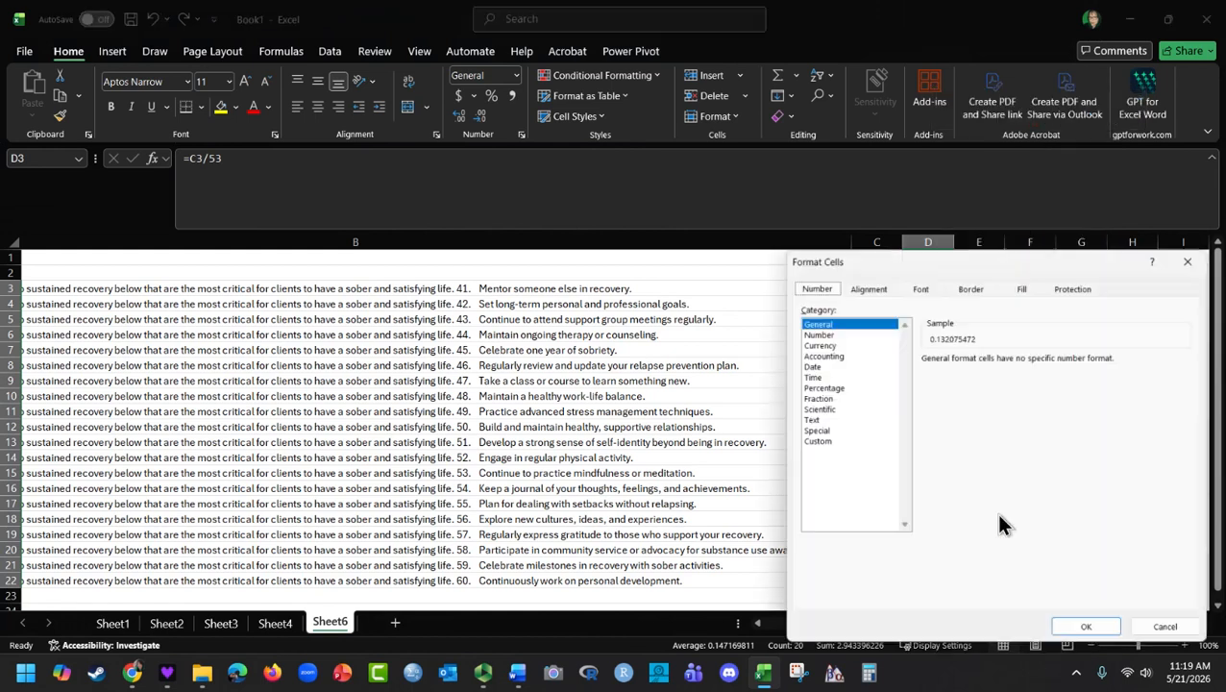
drag(961, 261, 404, 223)
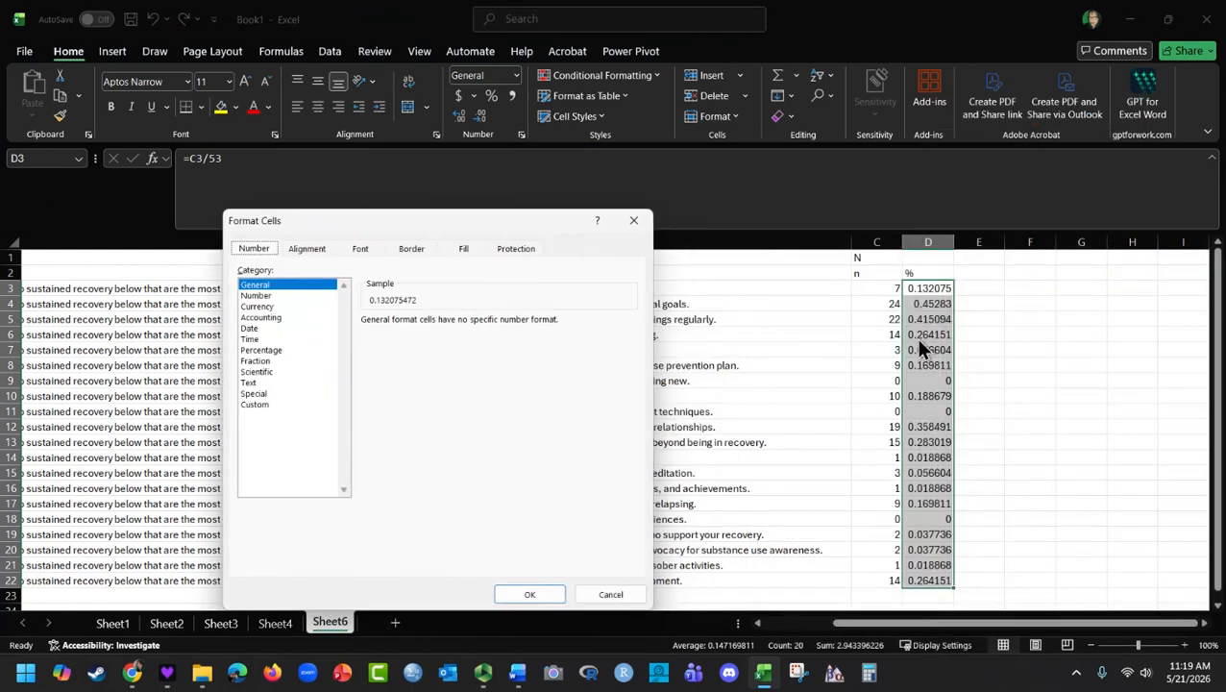
click(256, 362)
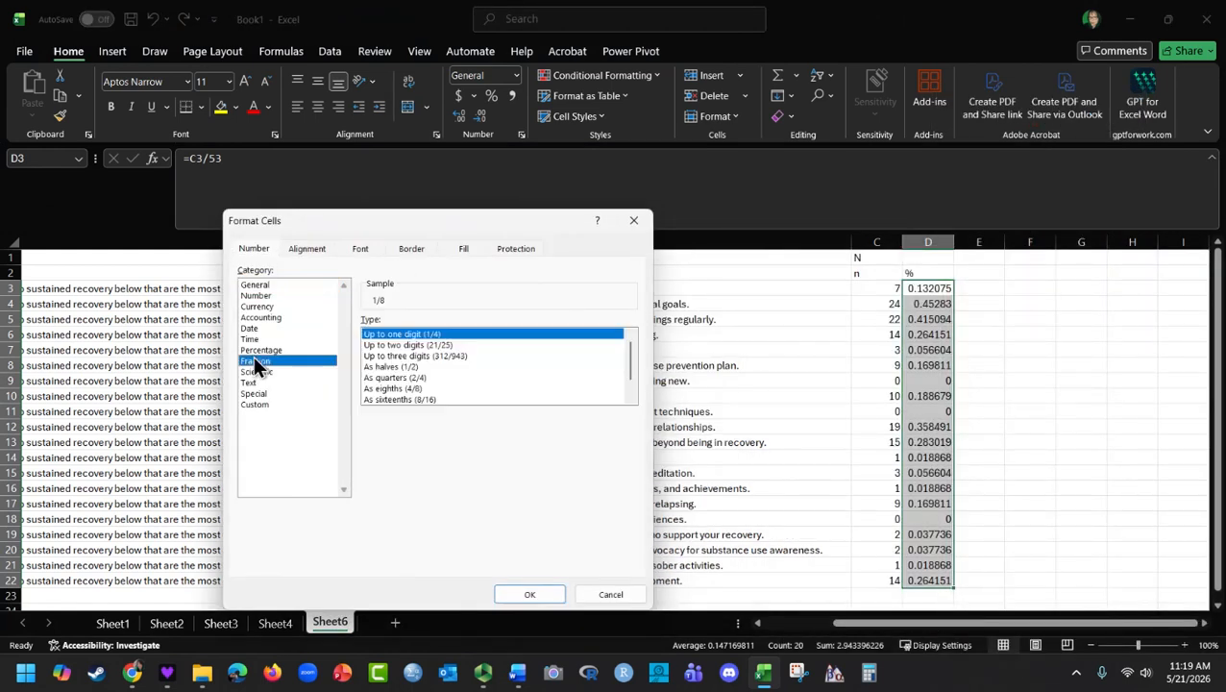
click(254, 352)
click(473, 325)
click(474, 325)
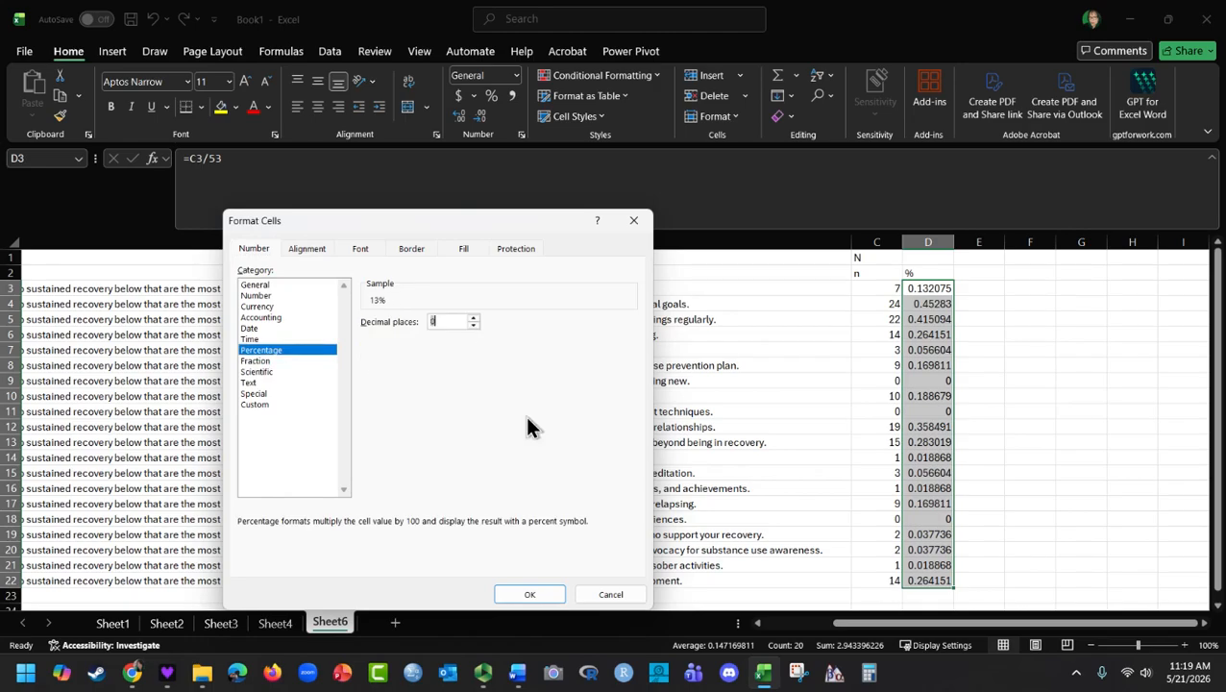
click(534, 595)
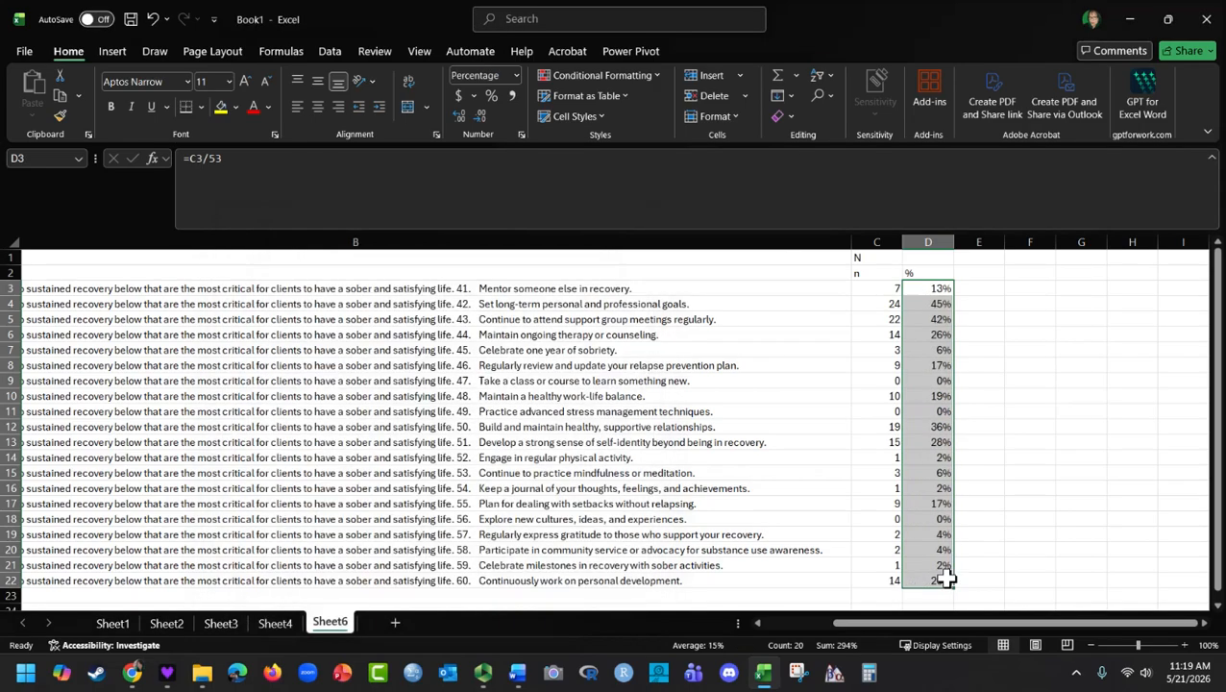
click(1113, 515)
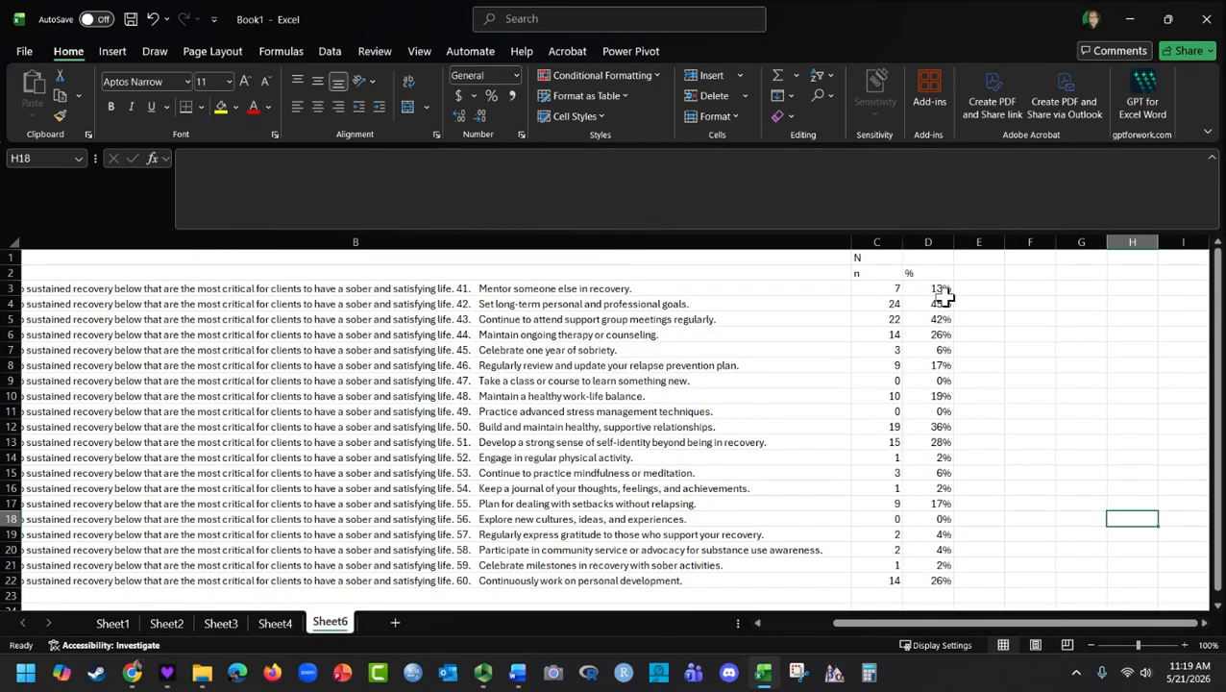
Sort the percentages in column D from largest to smallest, expanding the selection to include the adjacent item data
drag(937, 289, 935, 583)
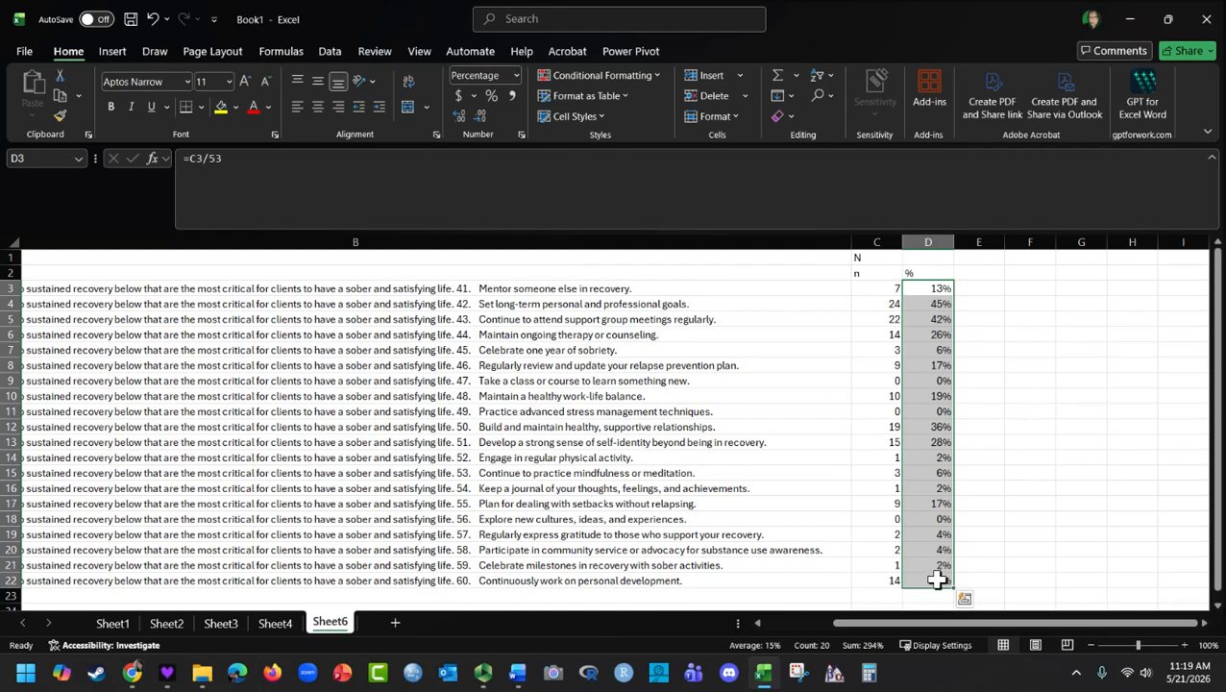
drag(875, 289, 868, 583)
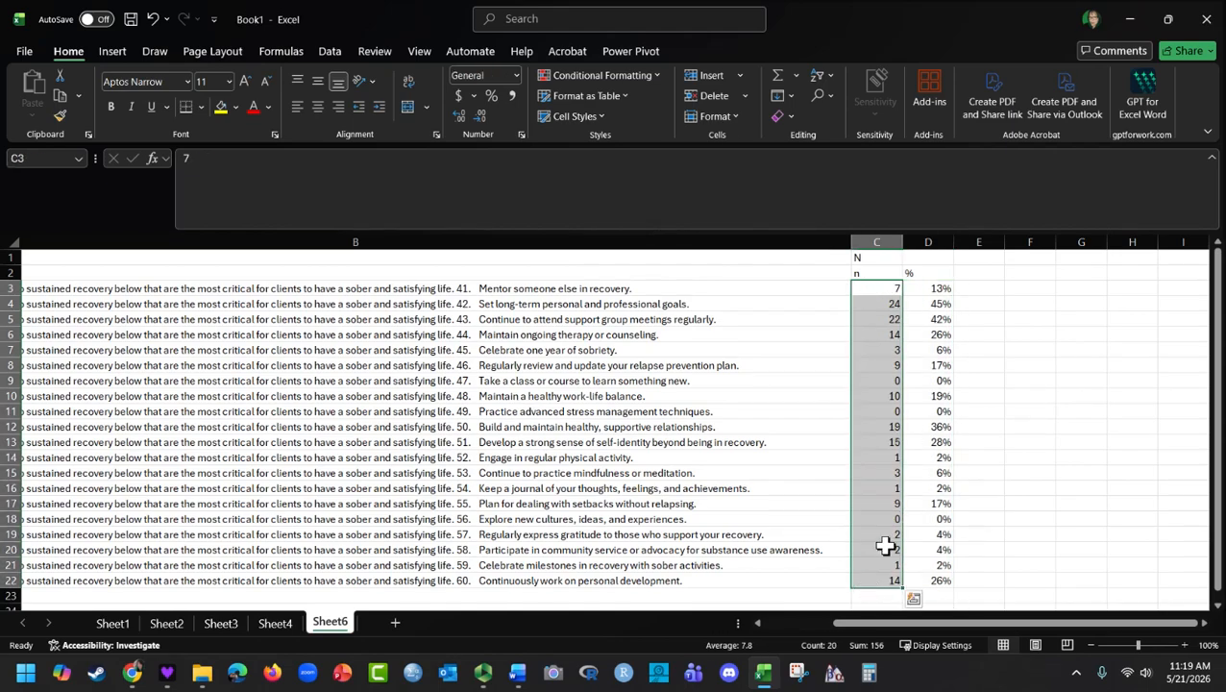
drag(937, 291, 930, 580)
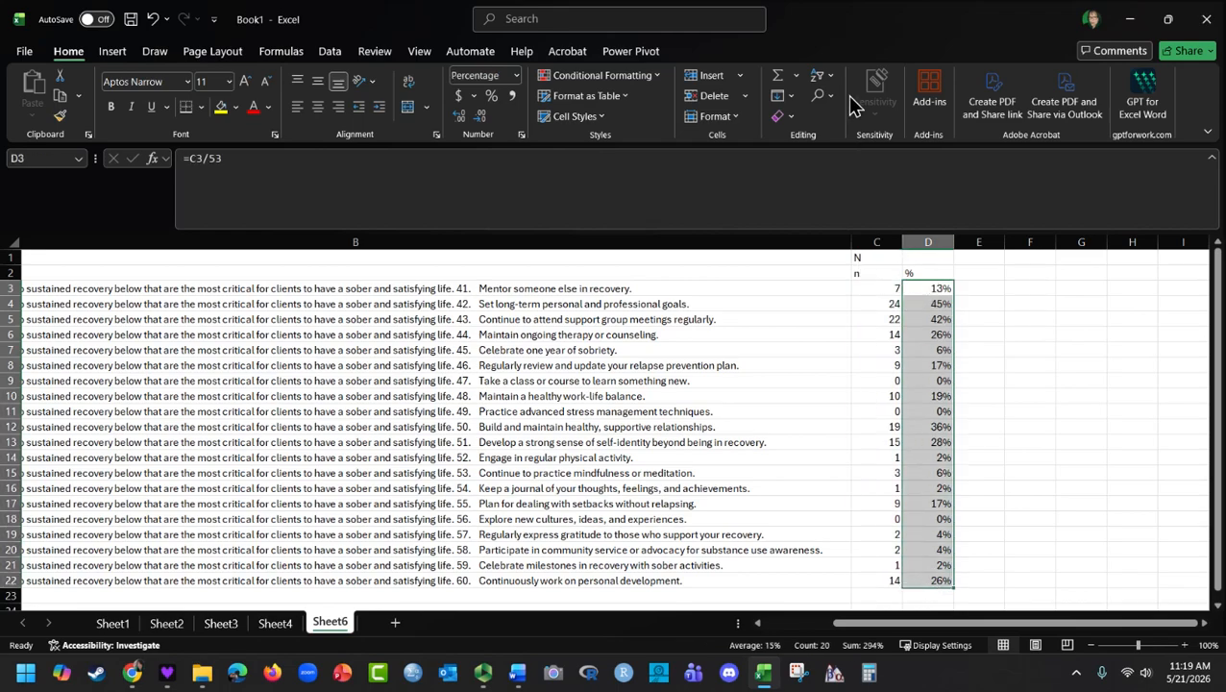
click(827, 77)
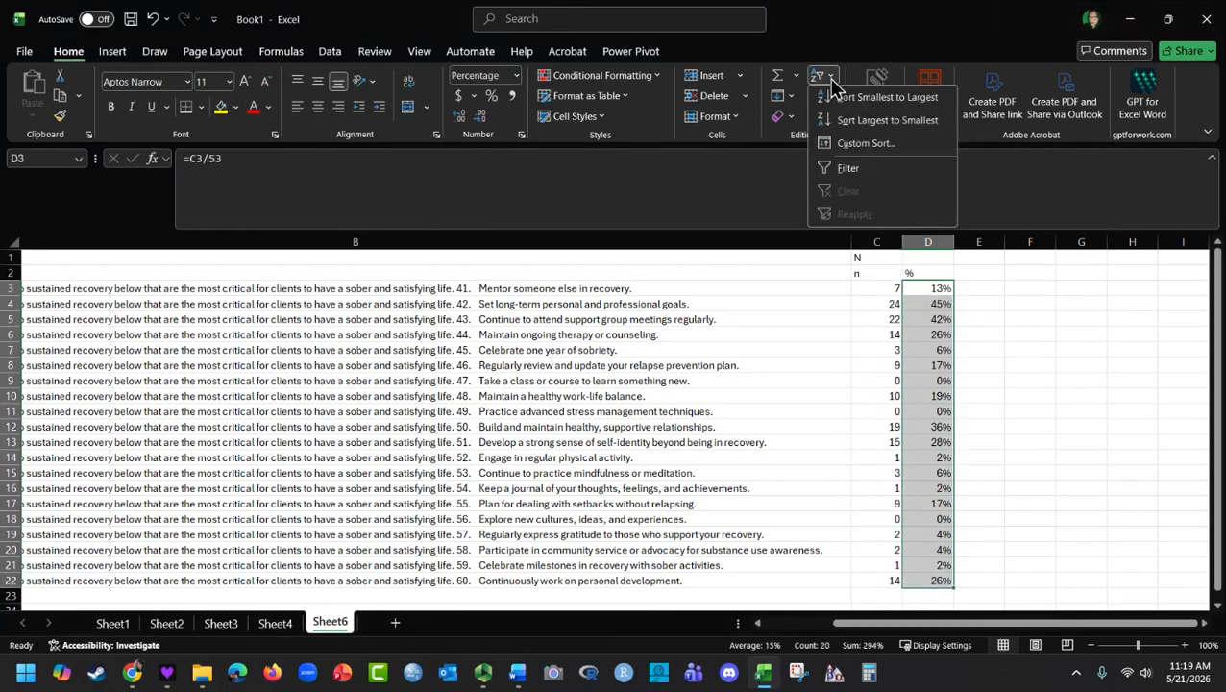
click(864, 121)
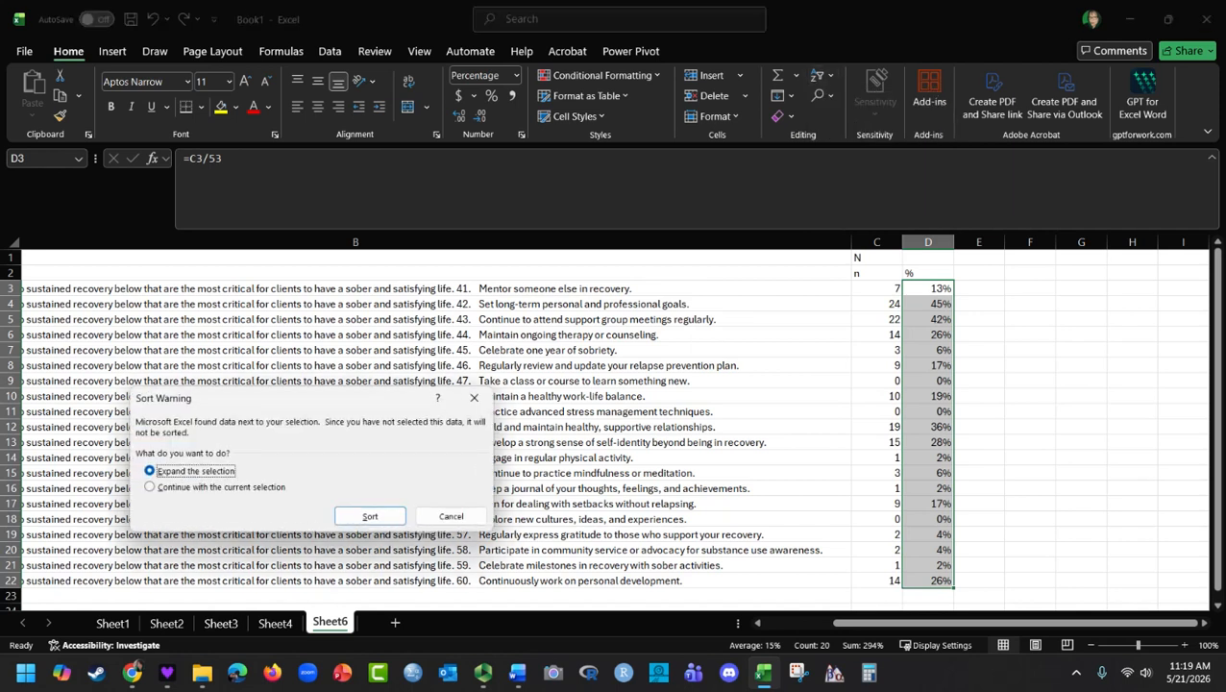
click(350, 513)
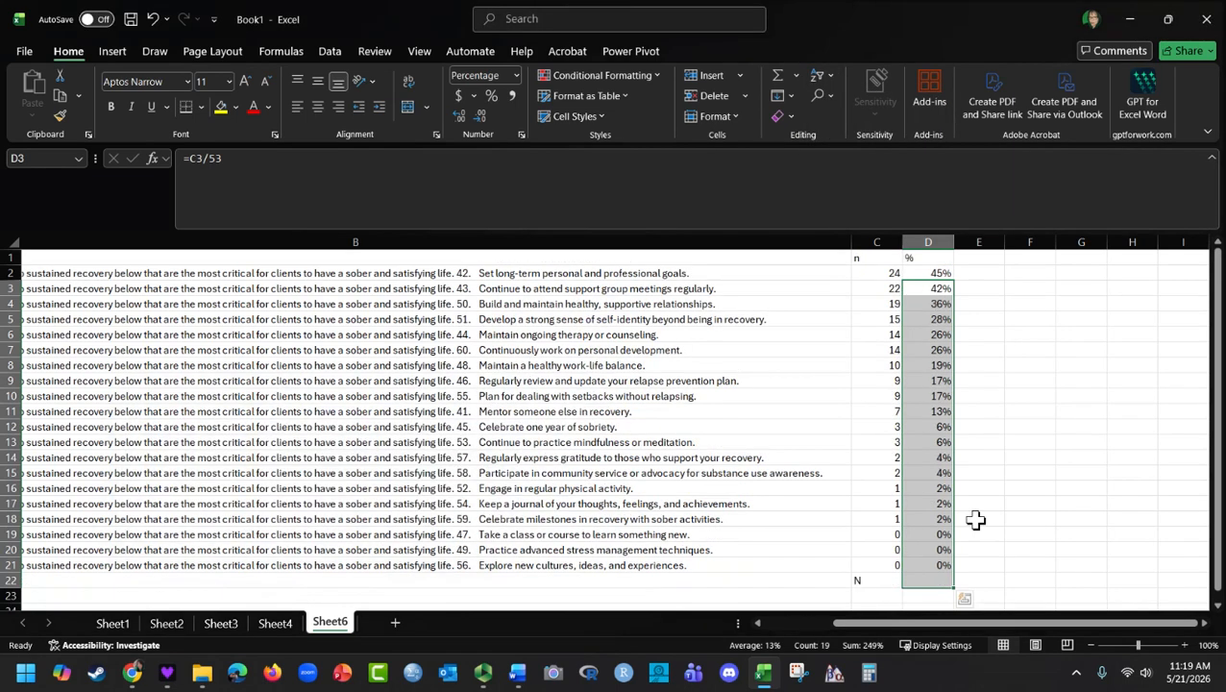
Delete the stray N label from C22 below the sorted items
click(1031, 503)
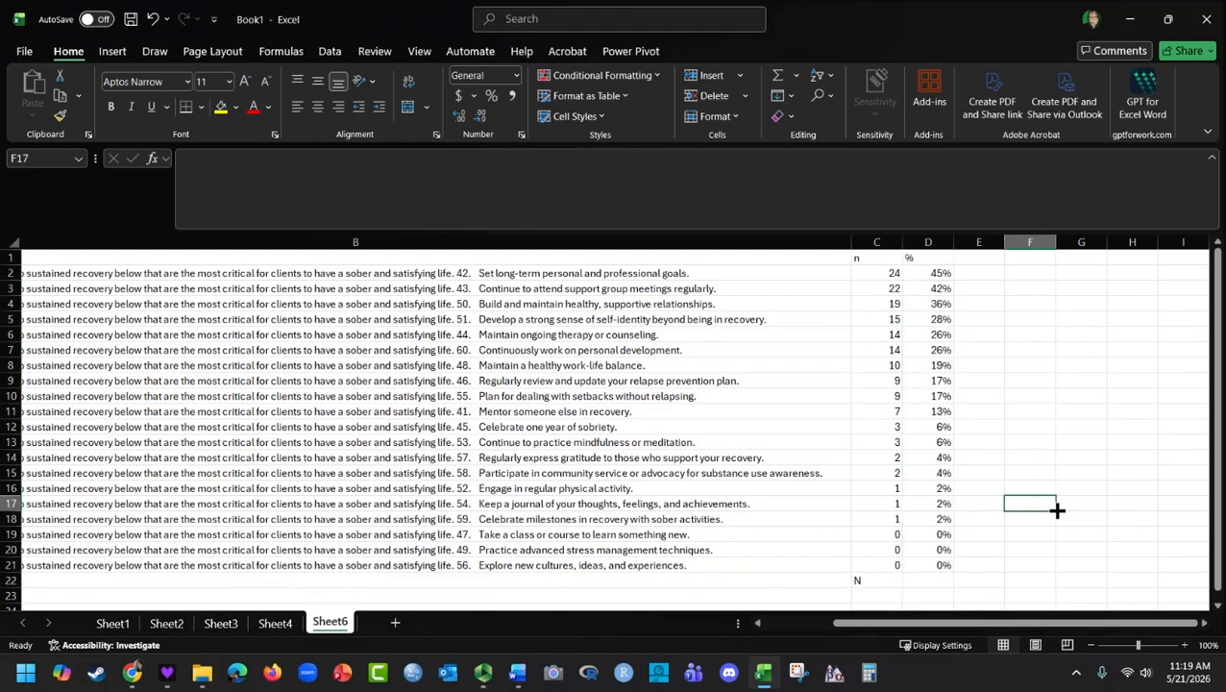
click(860, 577)
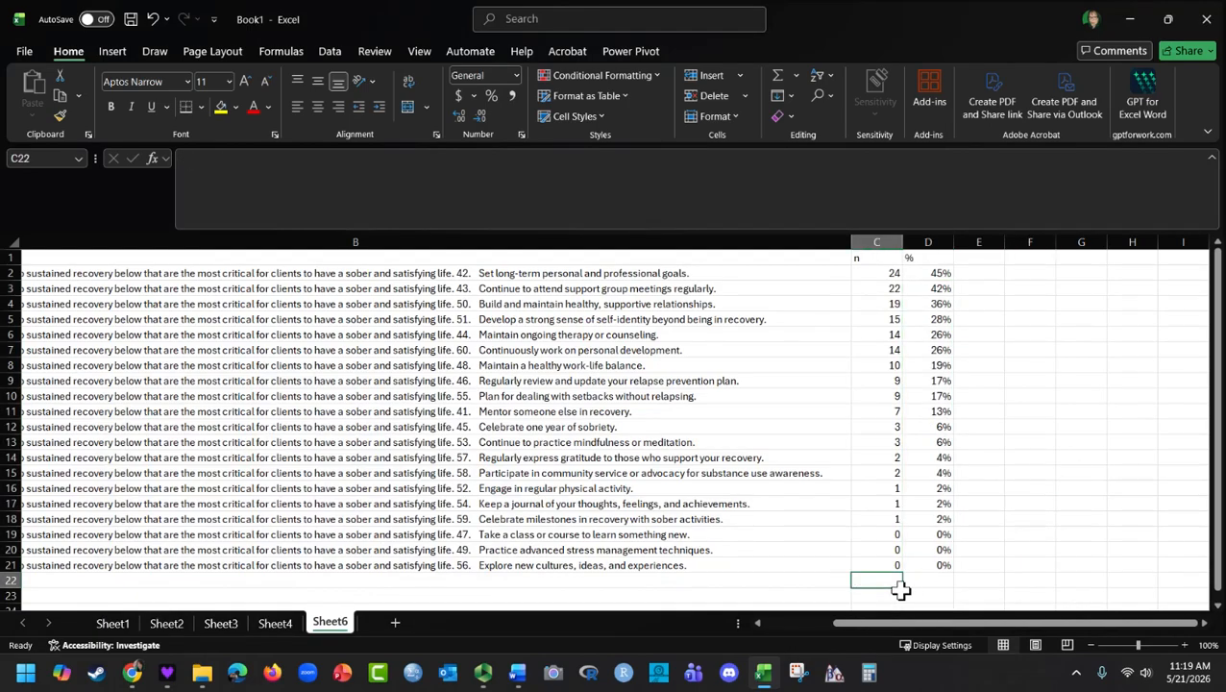
click(1046, 519)
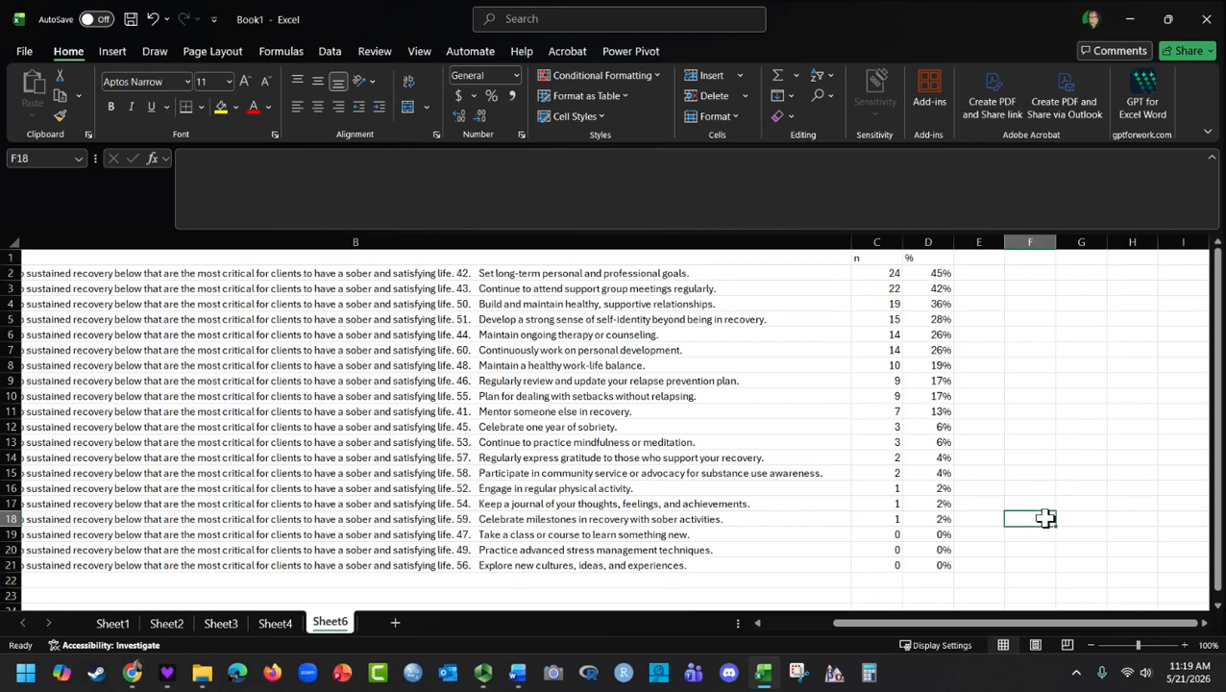
Highlight the three highest-ranked item labels in B2:B4 for review
click(706, 277)
drag(705, 278, 706, 306)
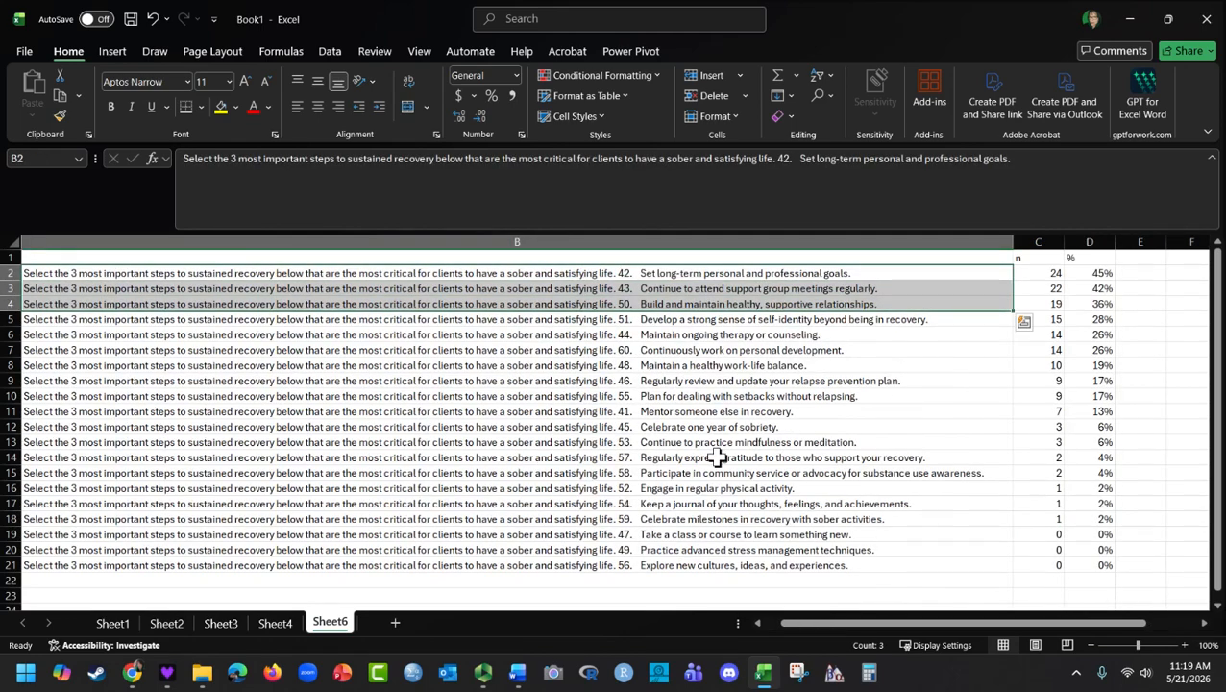